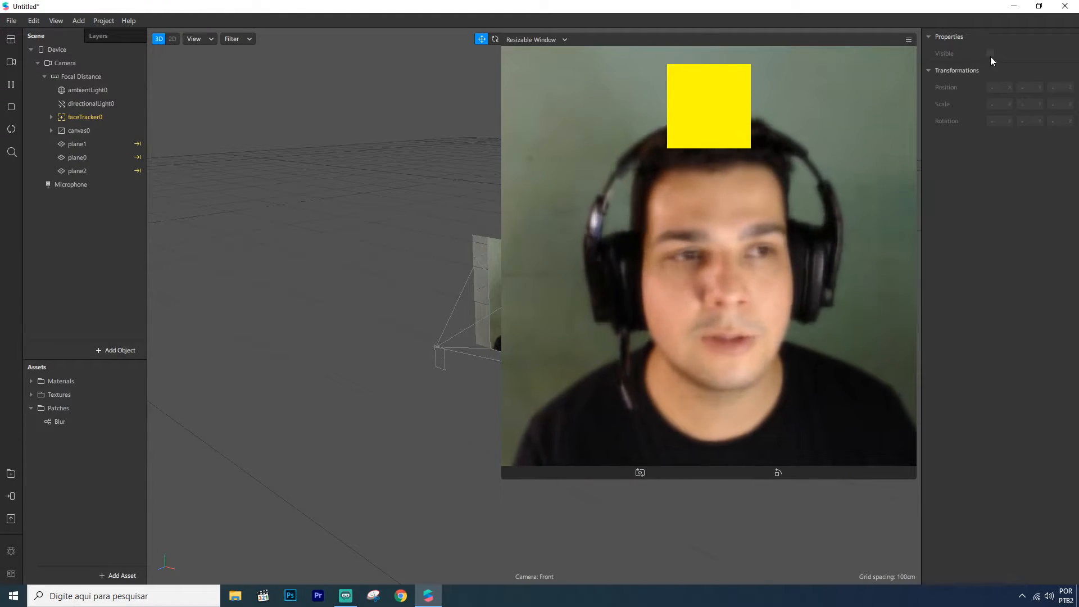
Close the current project, discarding its unsaved changes
click(1066, 6)
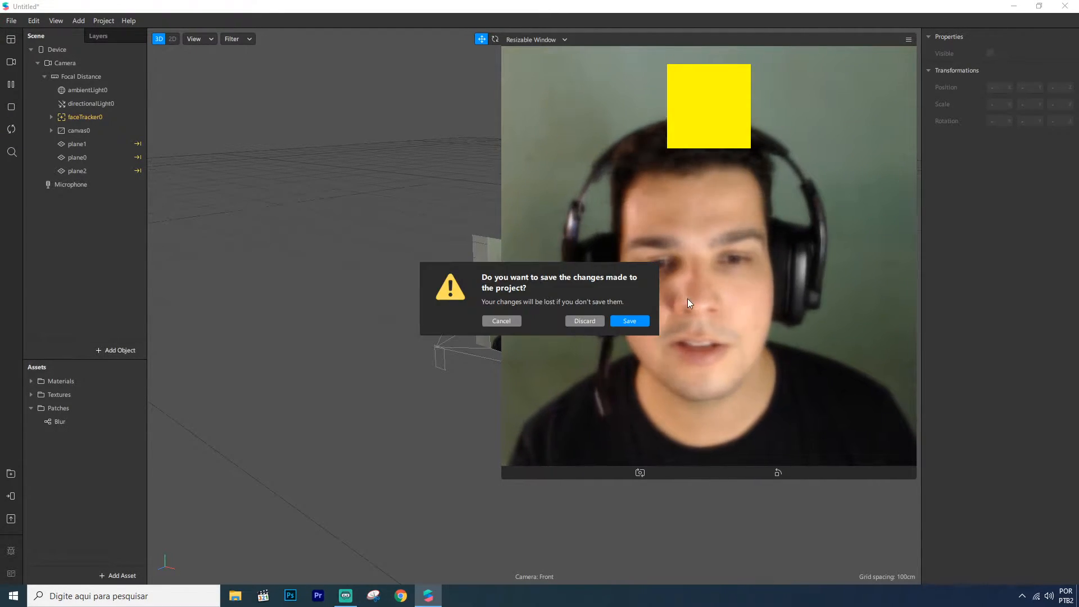
click(586, 321)
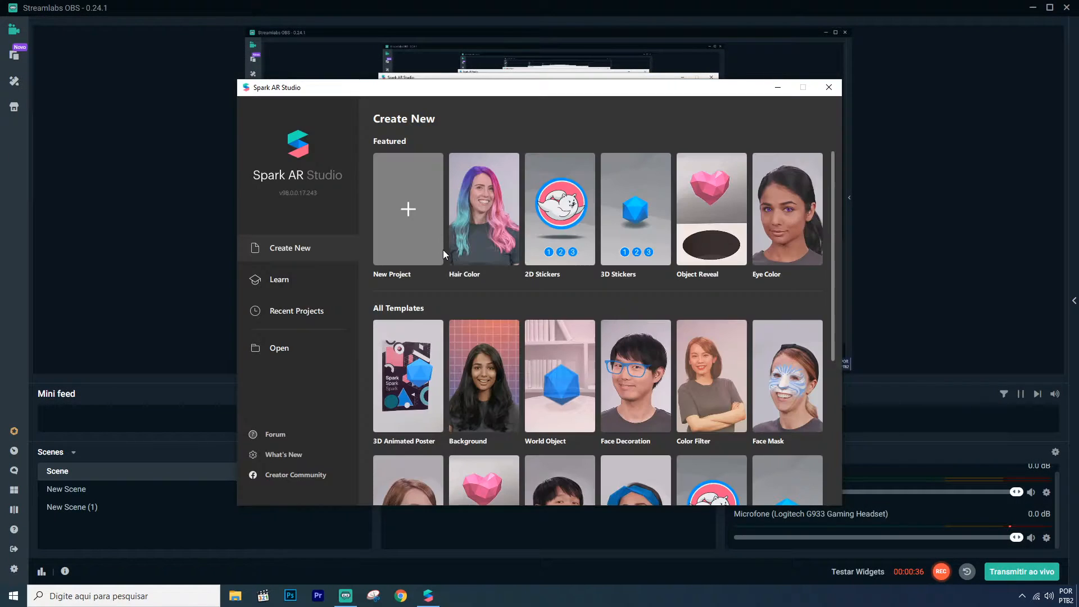
Start a new blank project from the Create New screen
click(396, 213)
click(602, 382)
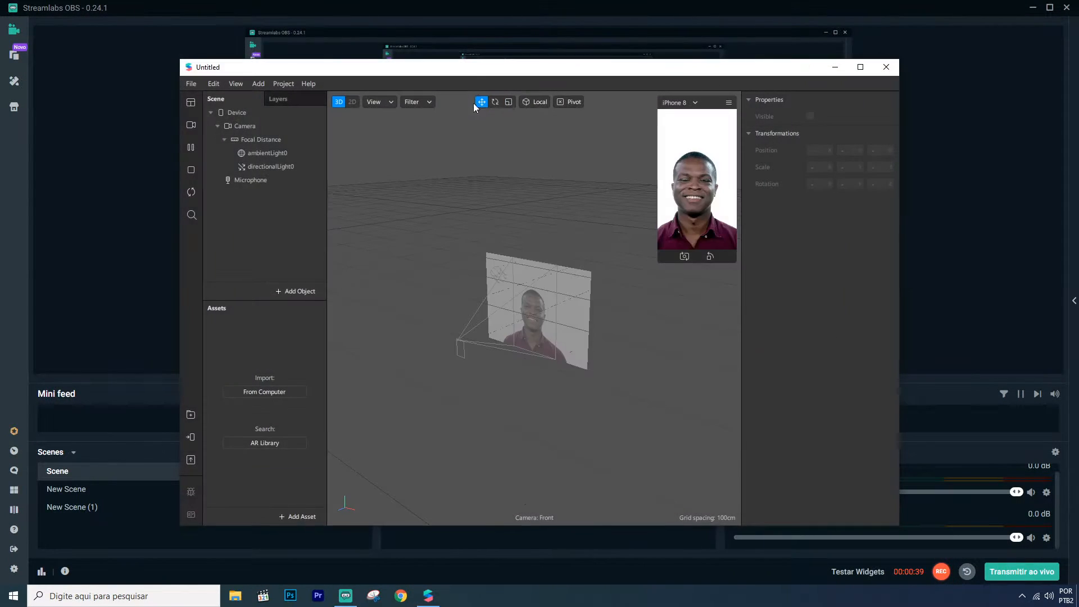
double_click(474, 68)
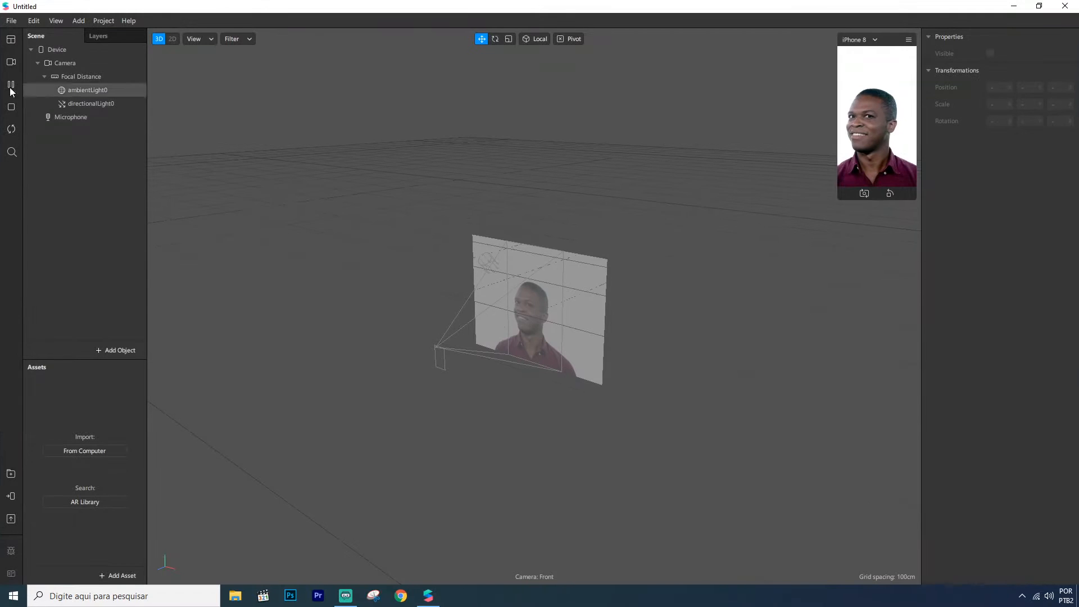
Switch the simulator's video source to the c922 Pro Stream Webcam
click(10, 62)
click(48, 81)
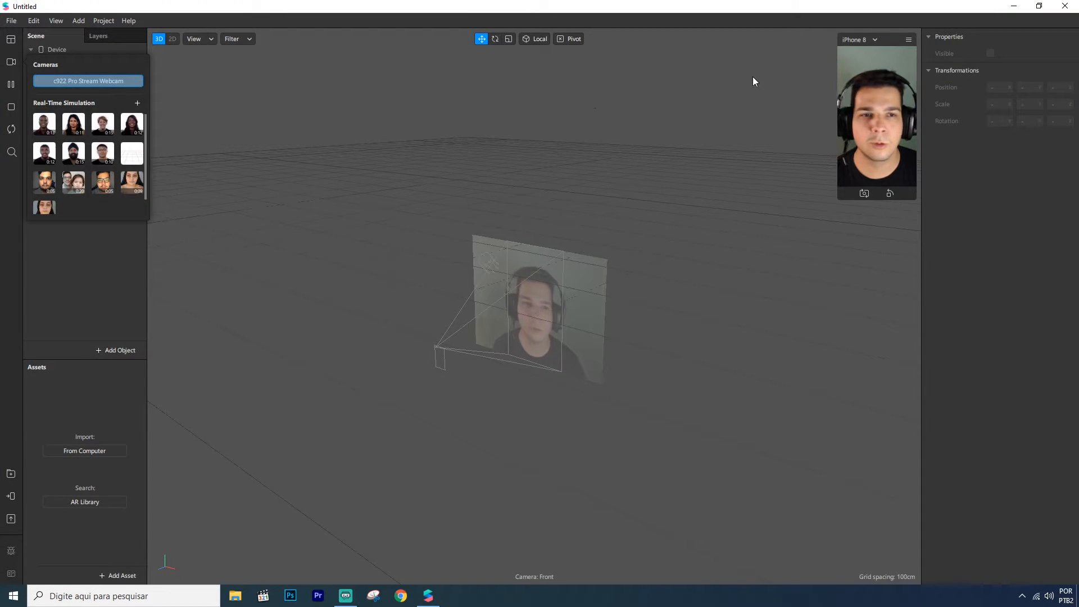
Change the simulator device to Resizable Window and enlarge the preview window
click(858, 40)
click(875, 64)
drag(838, 200, 647, 317)
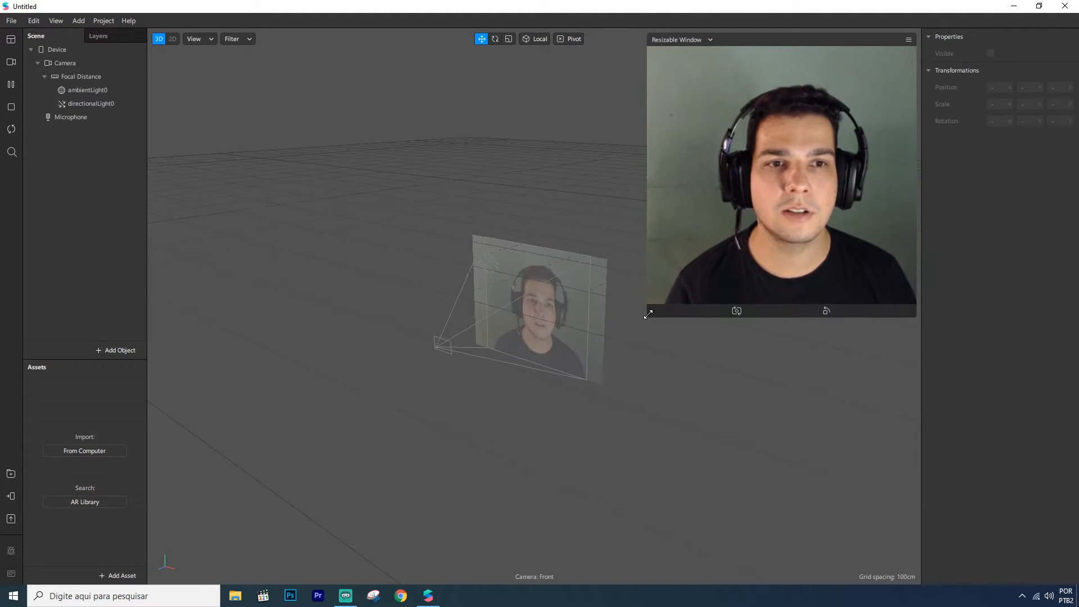
right_click(79, 157)
mouse_move(80, 158)
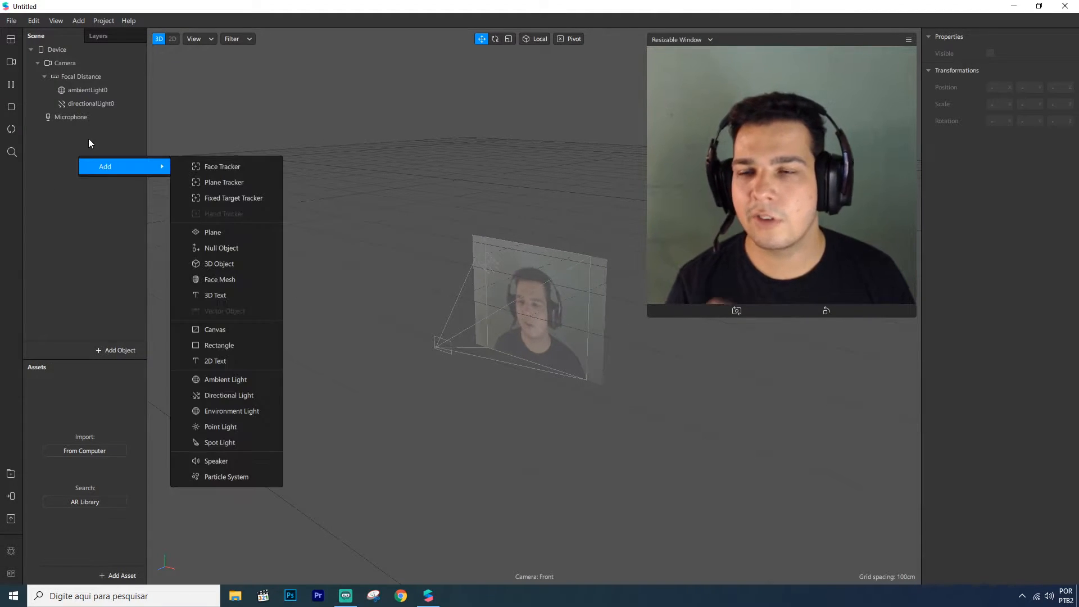
click(81, 135)
right_click(74, 148)
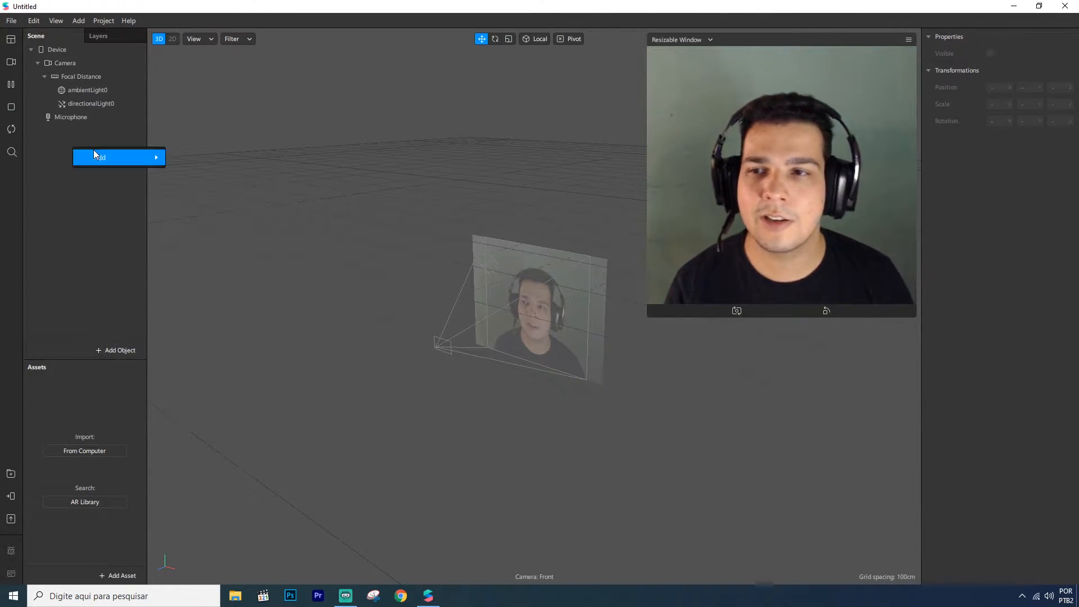
mouse_move(115, 158)
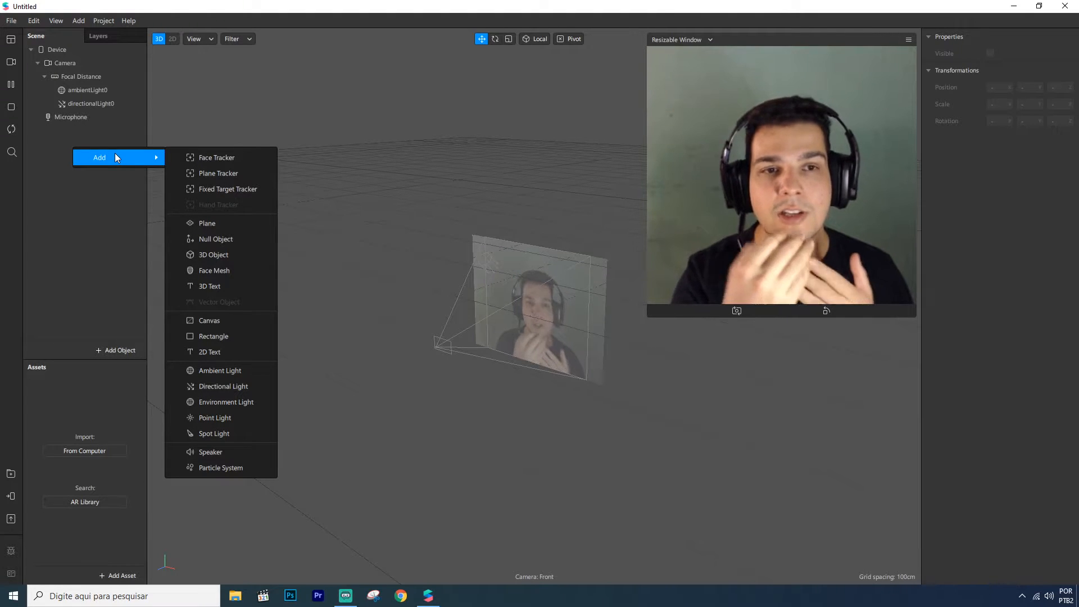
click(79, 137)
Add a Face Mesh to the scene under a new face tracker
right_click(78, 151)
mouse_move(106, 158)
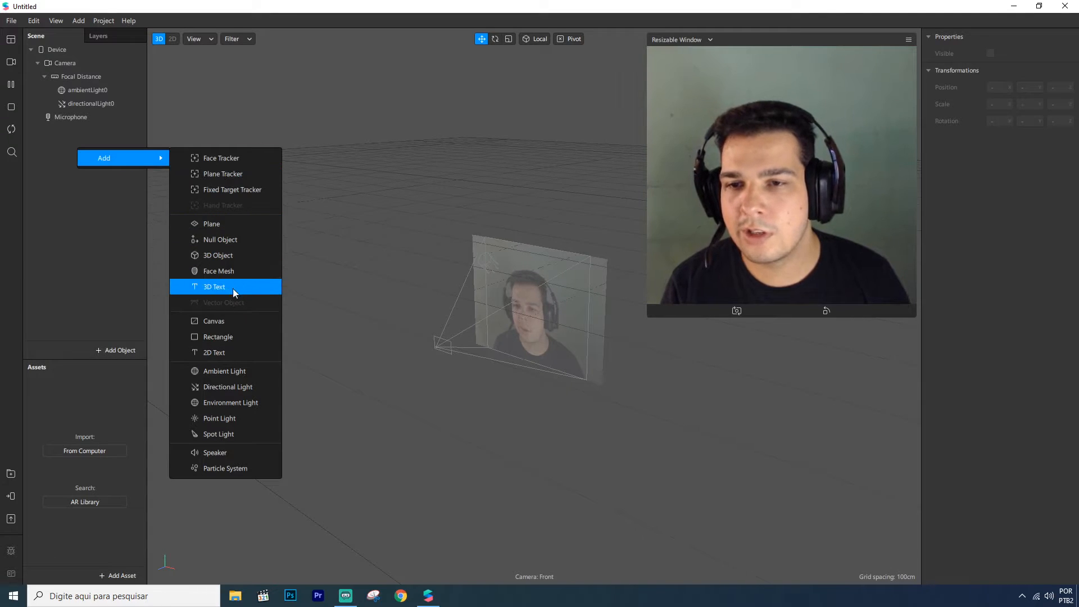
click(222, 272)
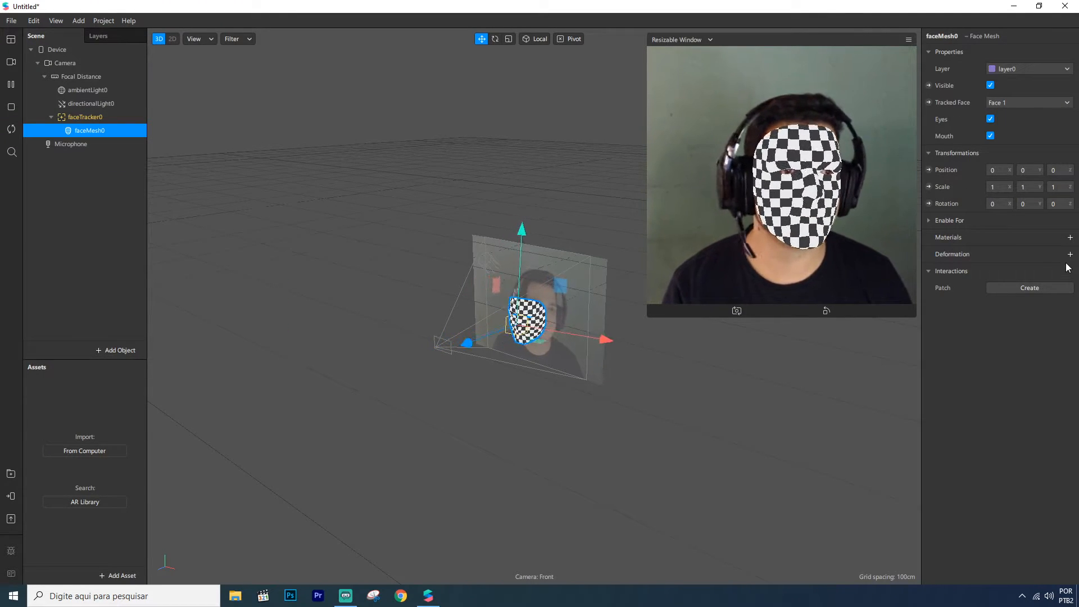
Create a new material for the face mesh with the Retouching shader and skin smoothing set to 25%
click(1069, 237)
click(1019, 260)
click(997, 46)
click(1014, 103)
click(1051, 103)
text(25)
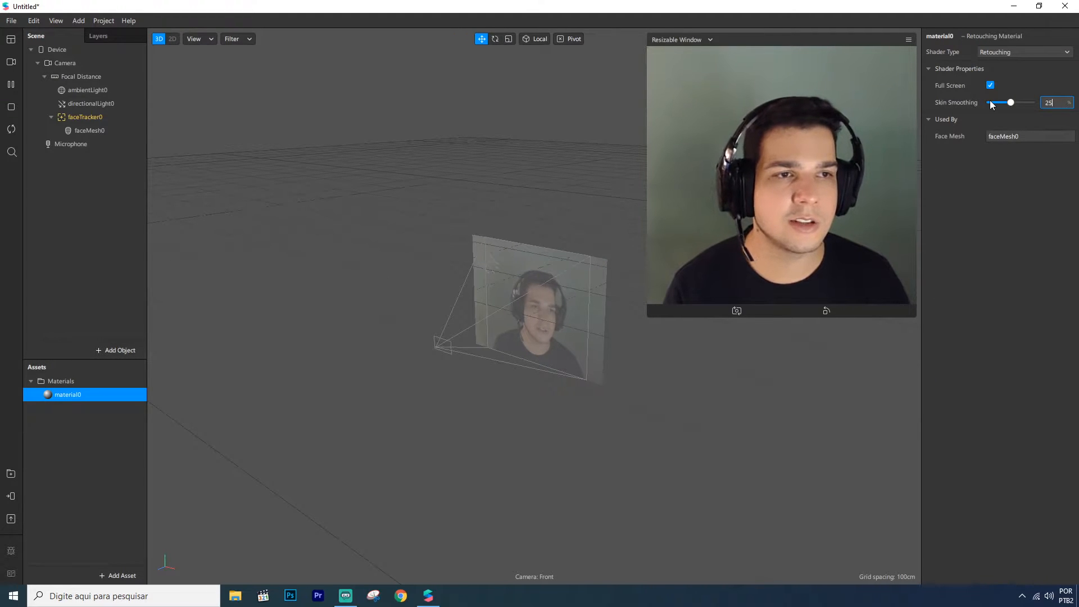
key(Return)
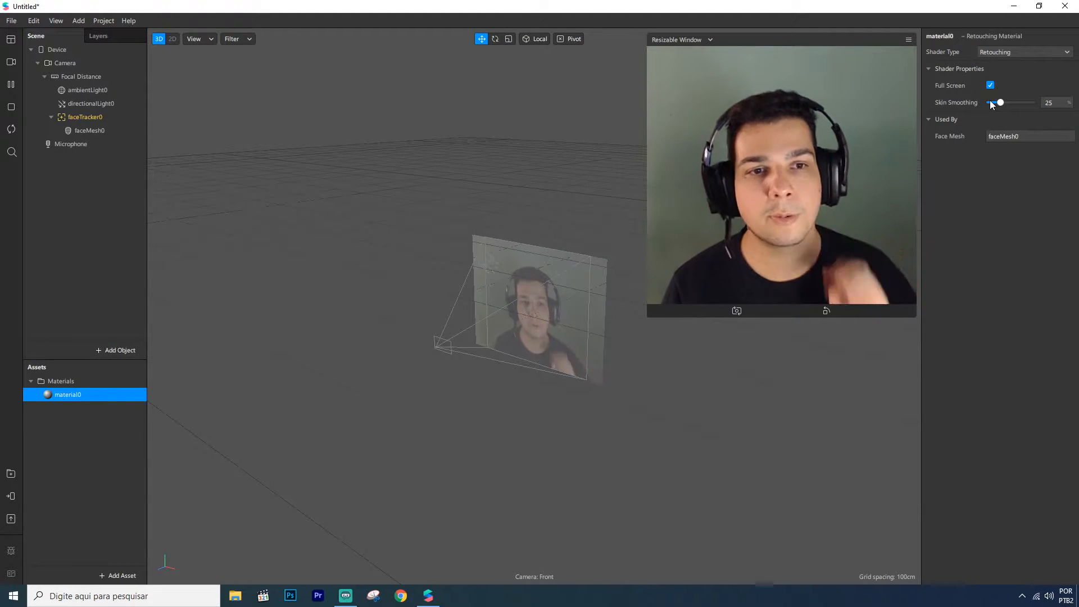
Open the Patch Editor and bring the face mesh into it as a patch
click(94, 131)
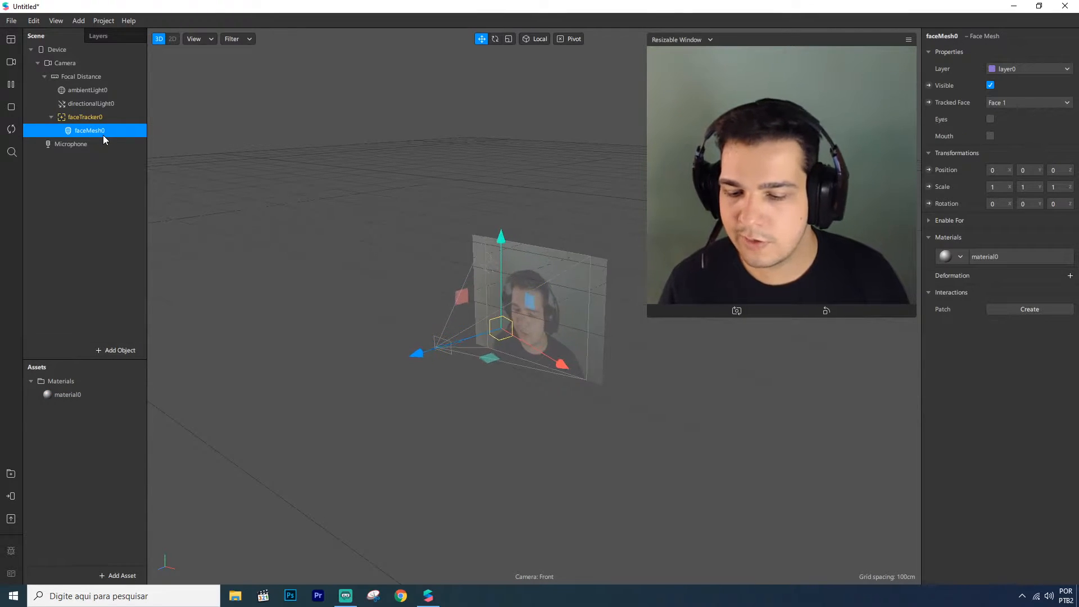
click(11, 40)
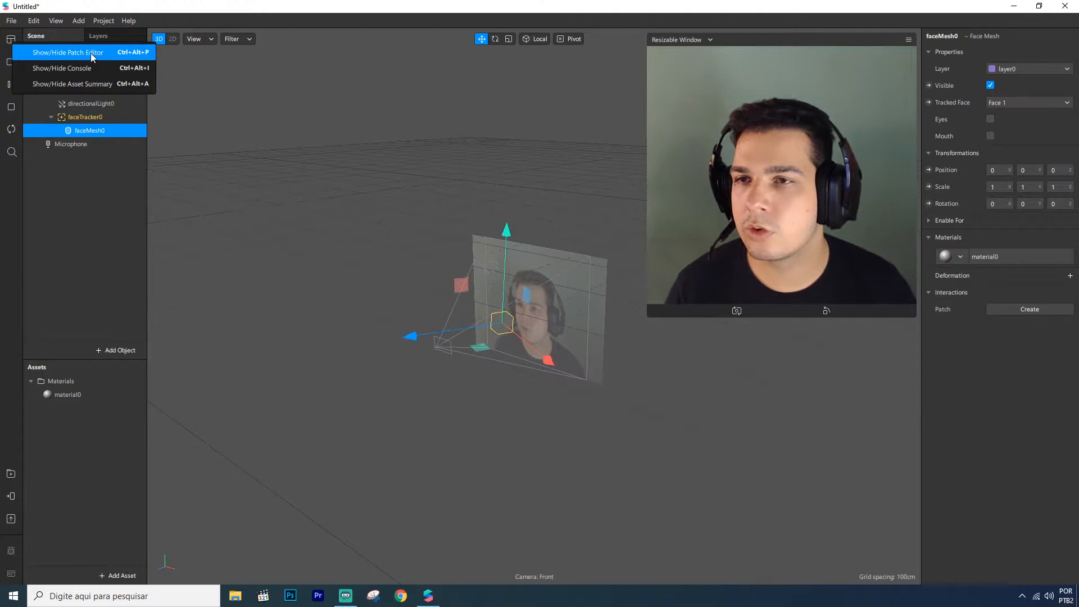
click(64, 52)
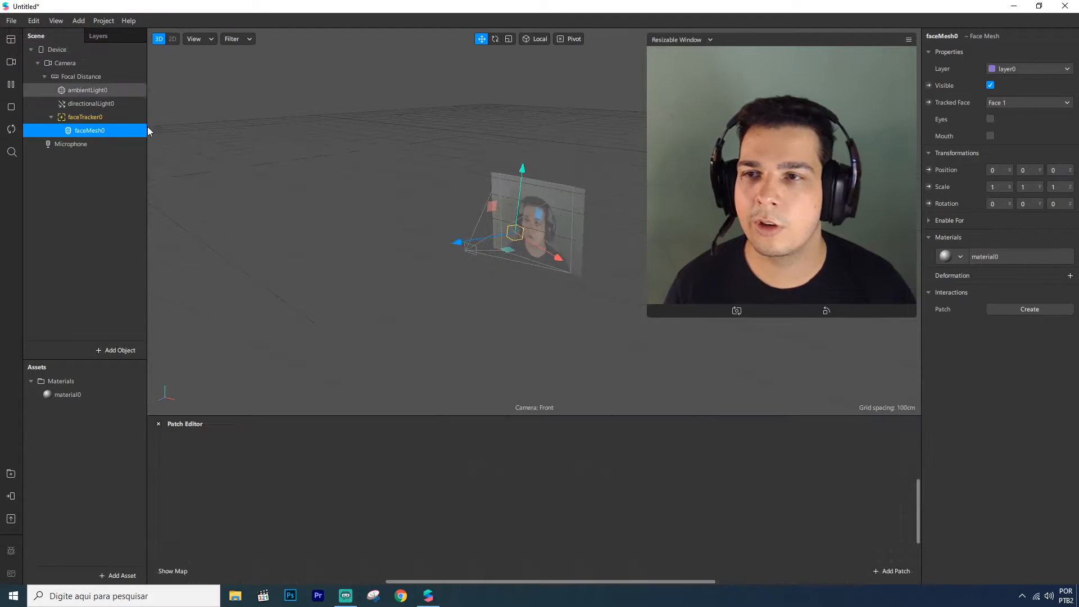
drag(89, 133, 355, 469)
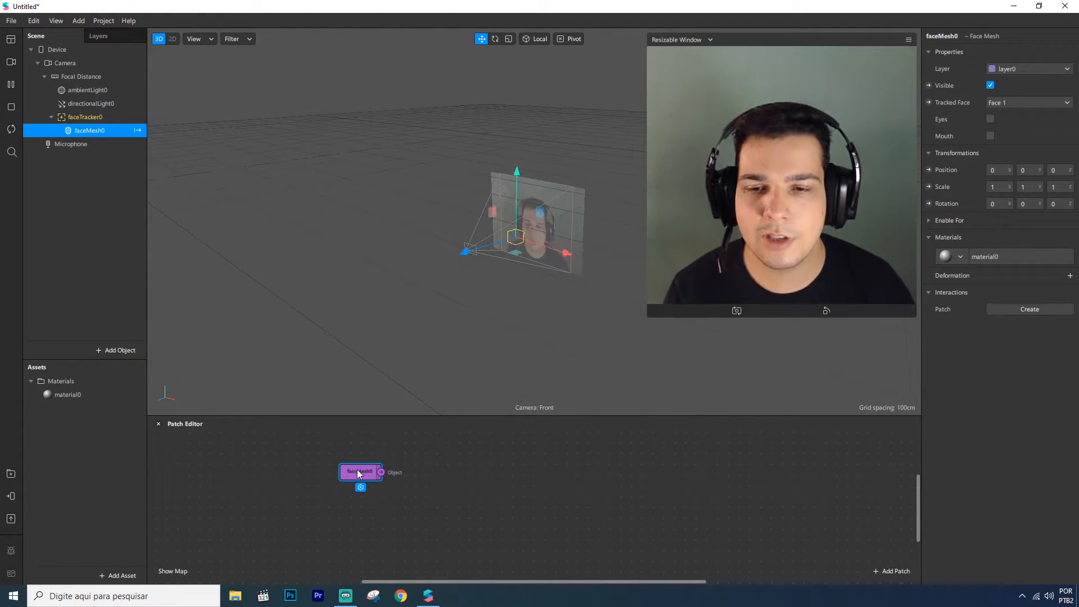
drag(380, 417, 365, 366)
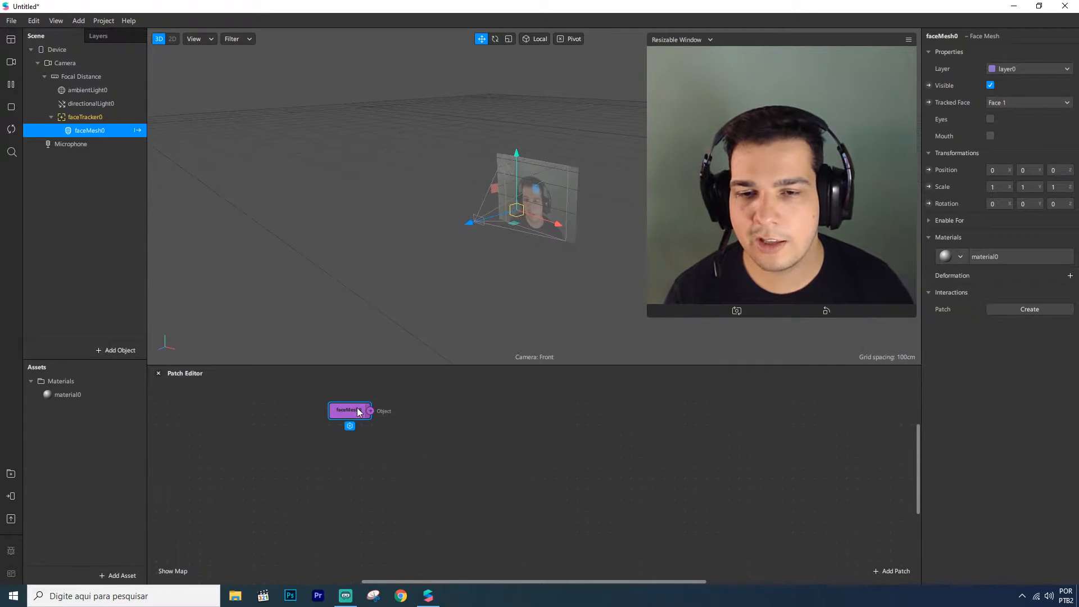
Connect the face mesh patch to a new Camera Distance patch
drag(360, 423, 413, 427)
text(dis)
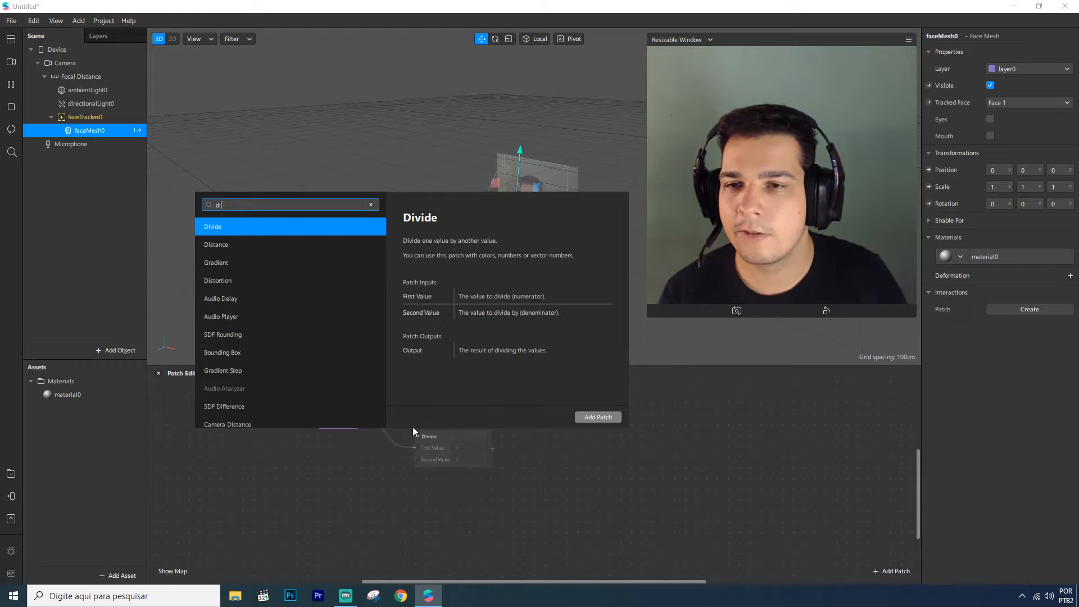
key(Down)
key(Down)
key(Return)
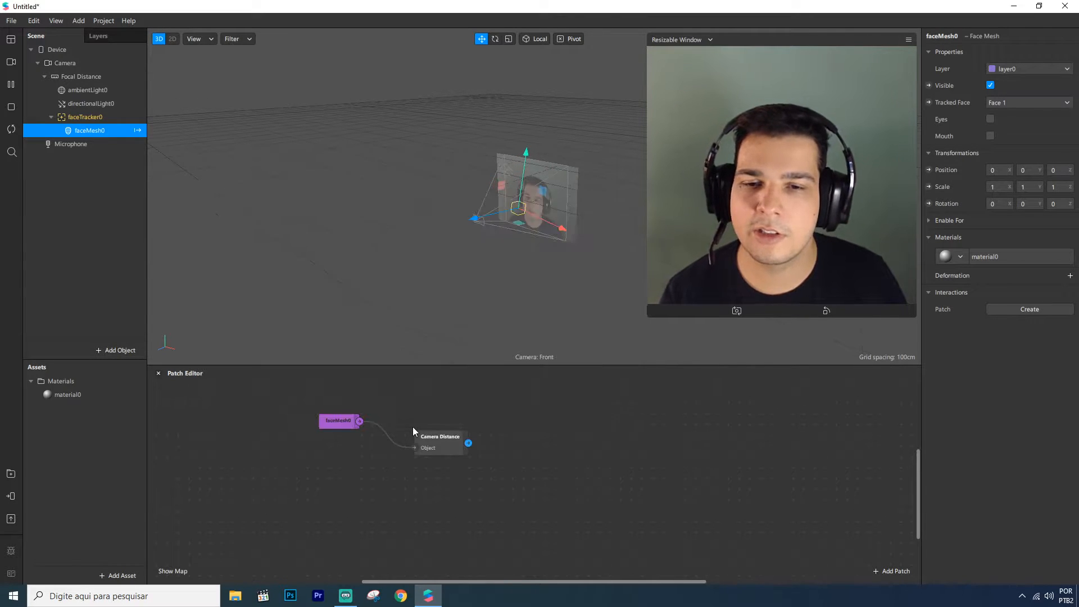
Connect a Value patch to the Camera Distance output and tidy the patch layout
drag(435, 431, 500, 430)
key(Return)
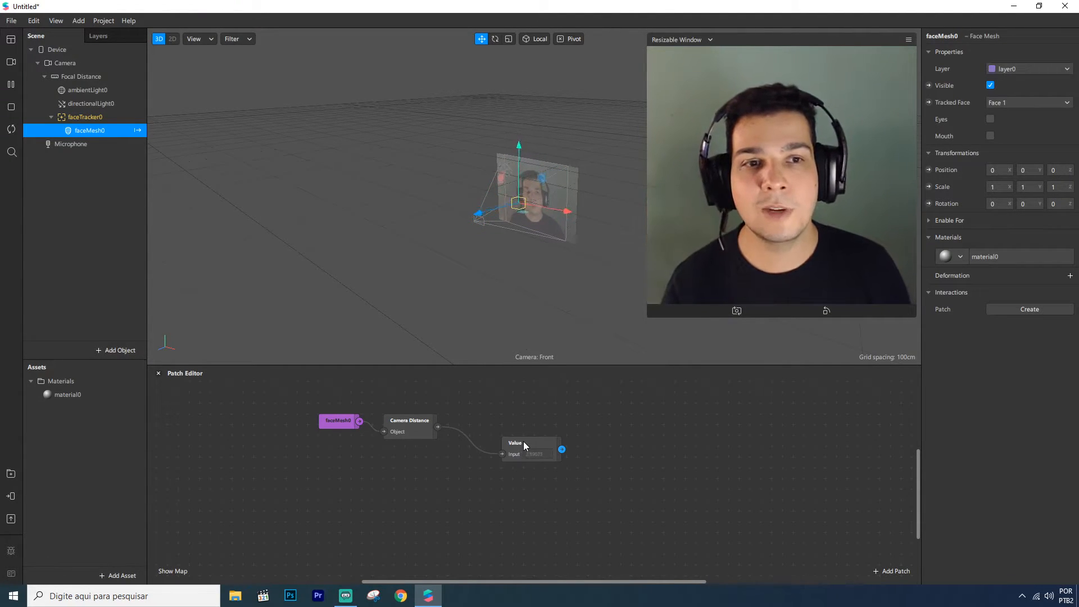
drag(489, 446, 478, 422)
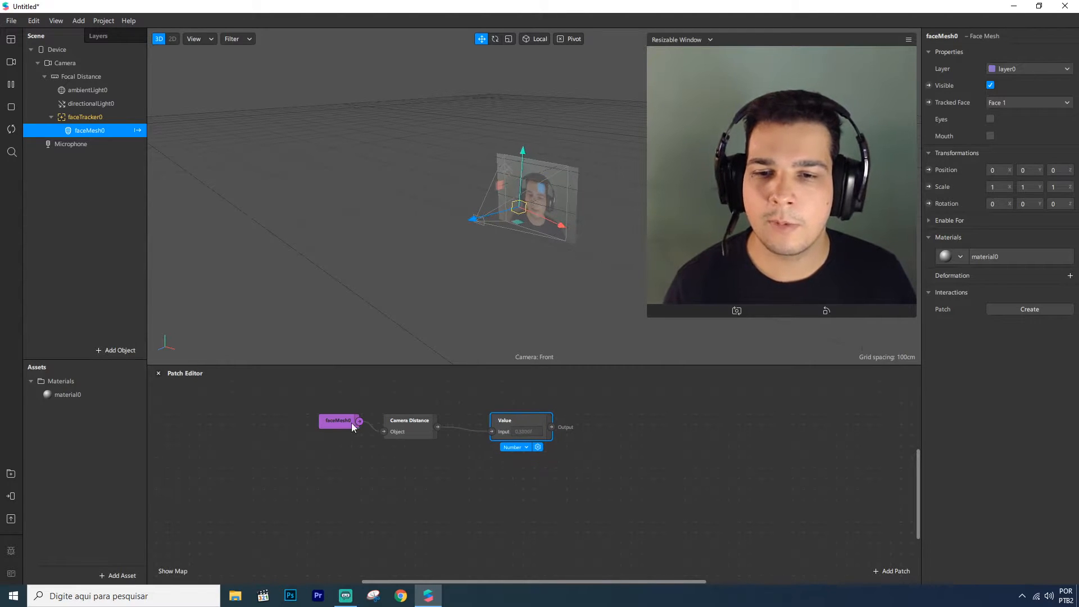
drag(328, 422, 305, 423)
drag(400, 420, 411, 421)
click(400, 400)
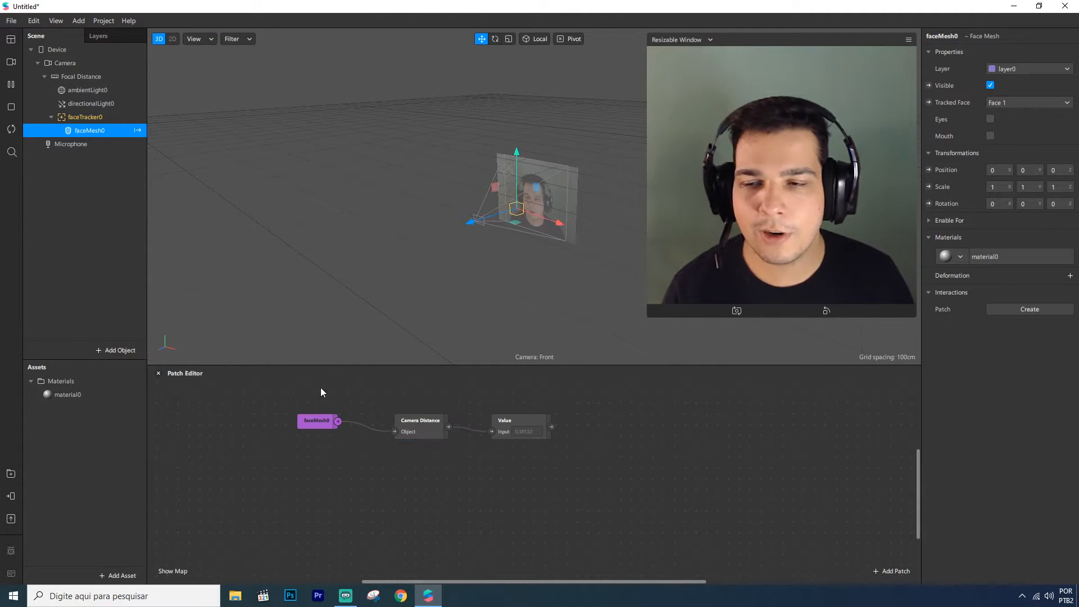
Search the AR Library for blur, import the free Blur patch asset, and place it in the Patch Editor
click(11, 474)
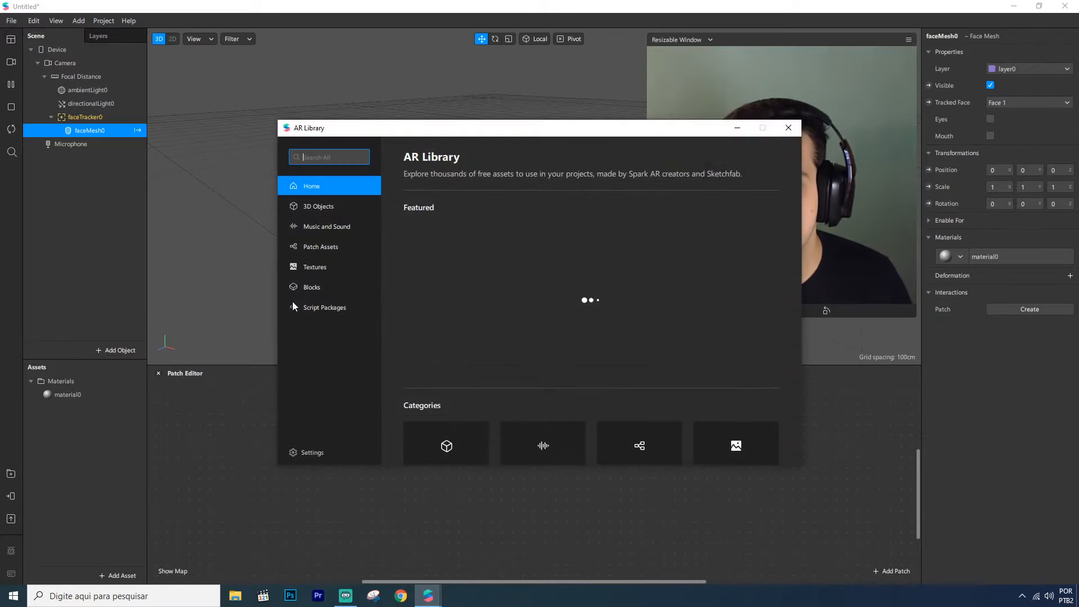
text(bluer)
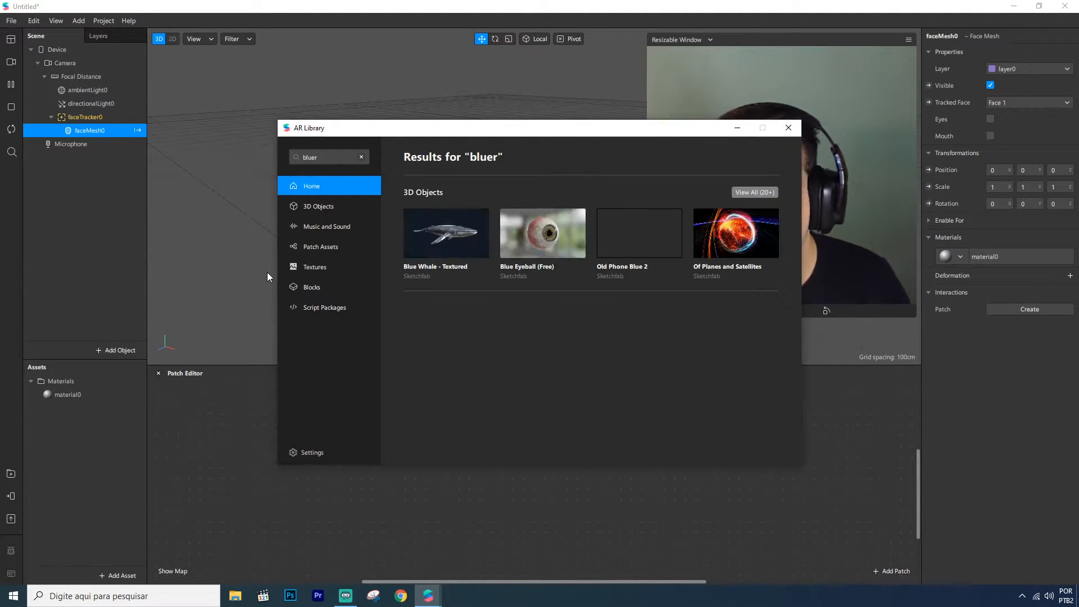
click(326, 158)
key(BackSpace)
key(BackSpace)
text(r)
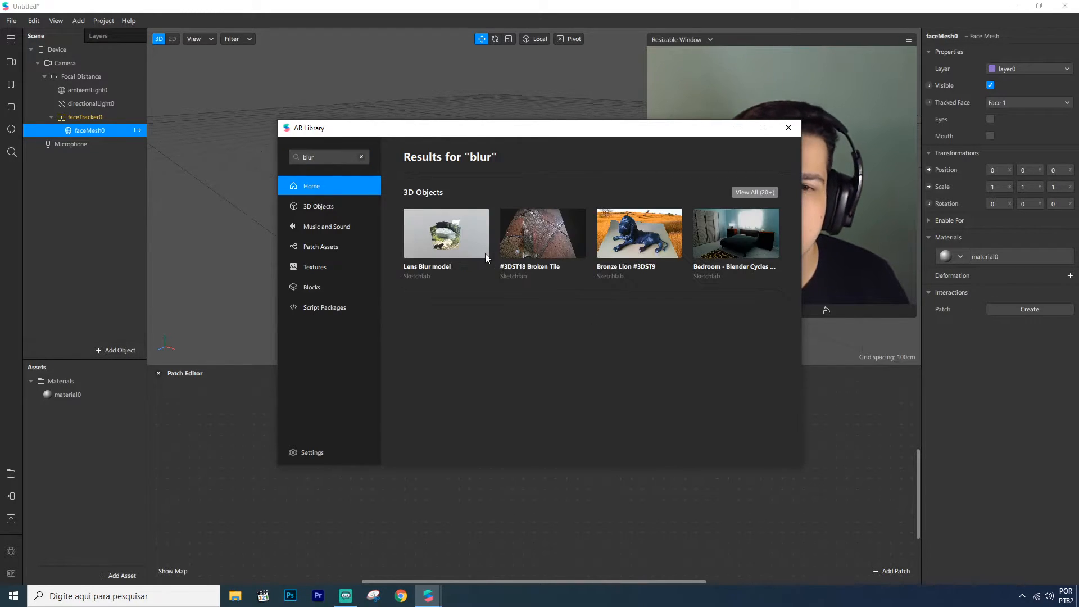
click(449, 371)
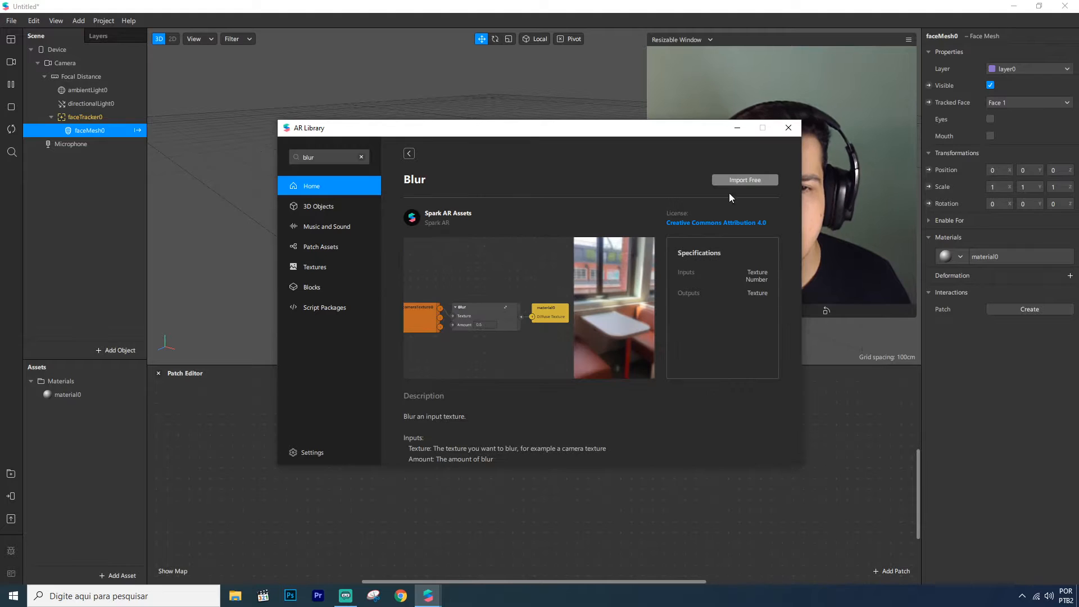
click(752, 179)
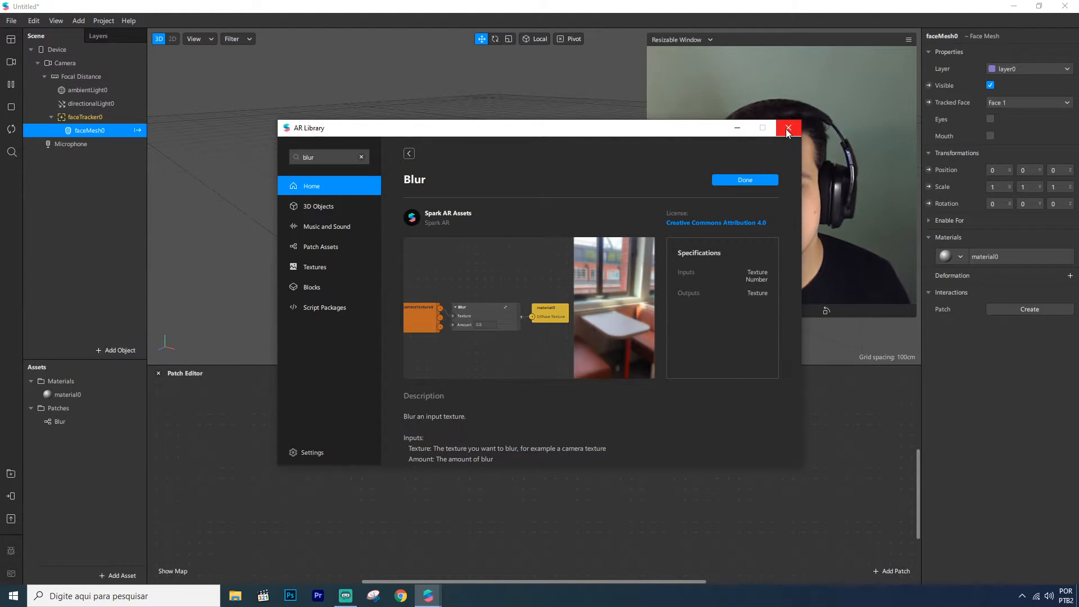
click(787, 128)
drag(60, 422, 495, 487)
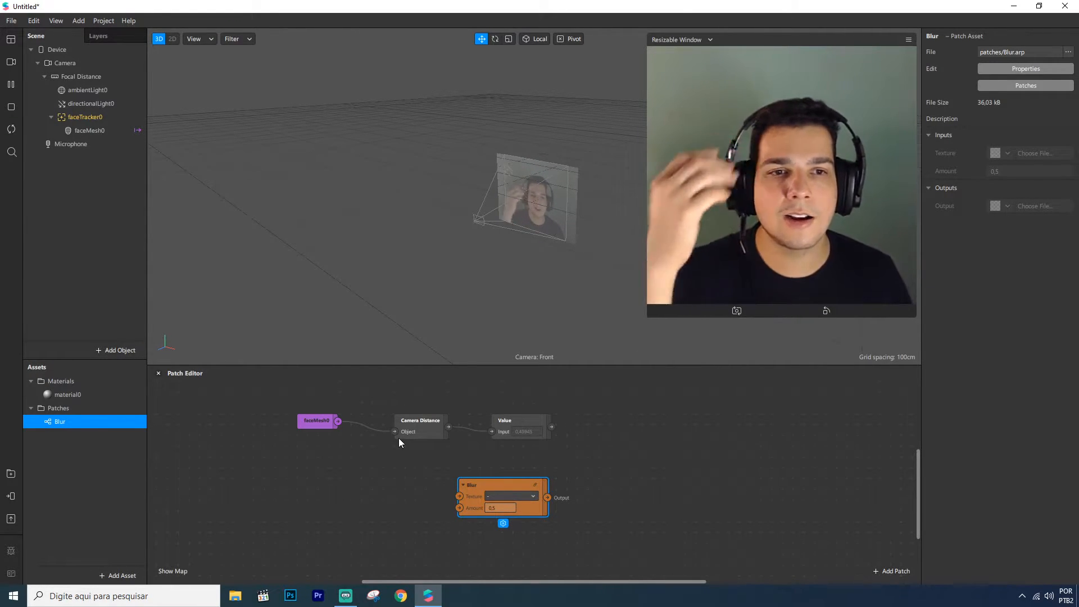
Add texture extraction to the camera and connect the camera texture patch to the Blur patch's Texture input
click(66, 62)
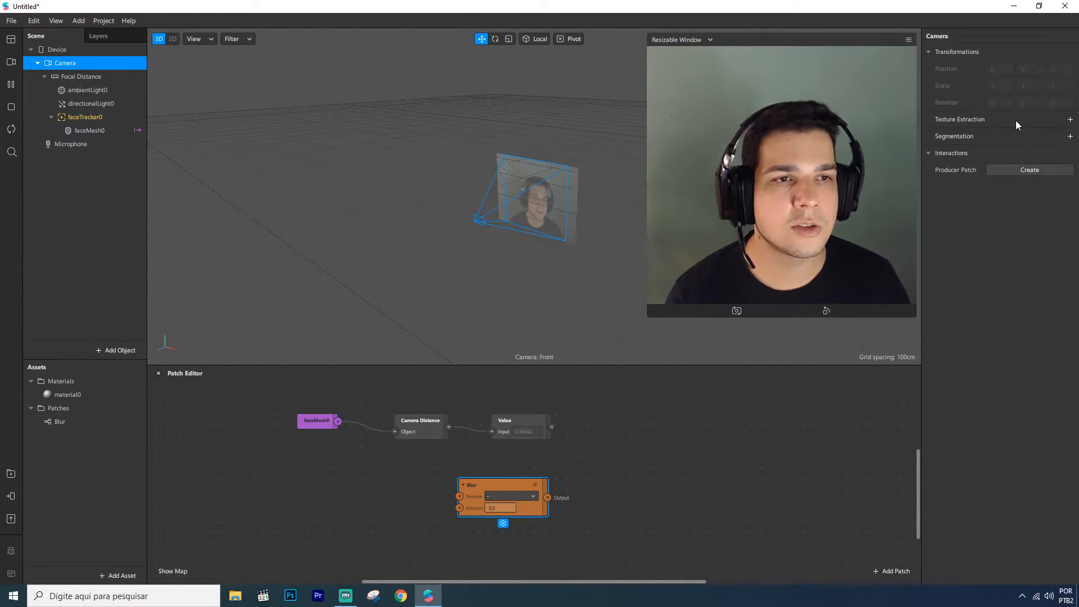
click(1070, 120)
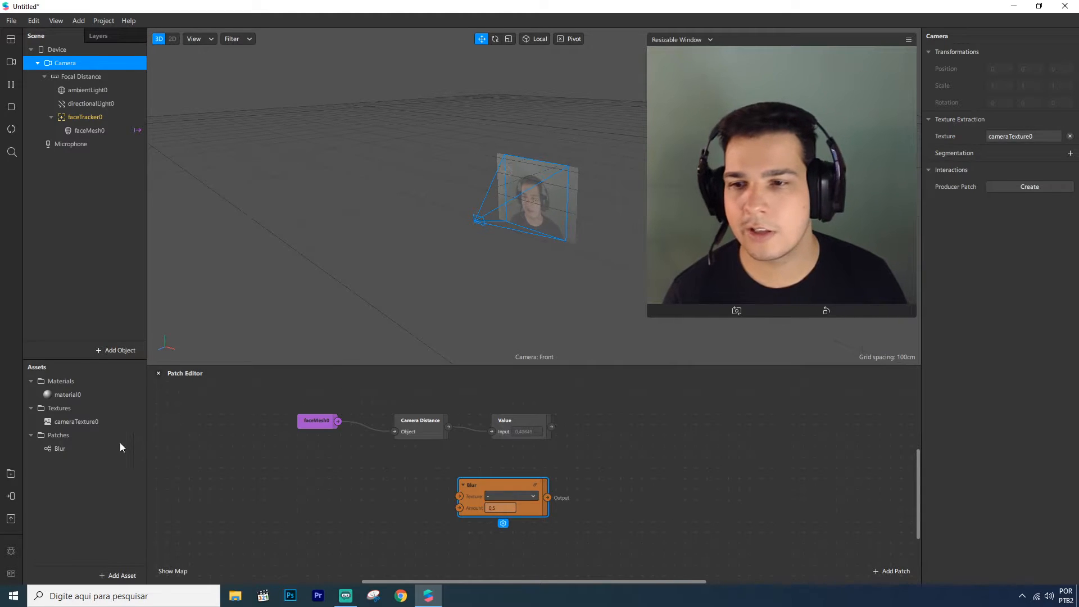
drag(72, 423, 356, 477)
drag(459, 496, 460, 497)
drag(494, 485, 530, 479)
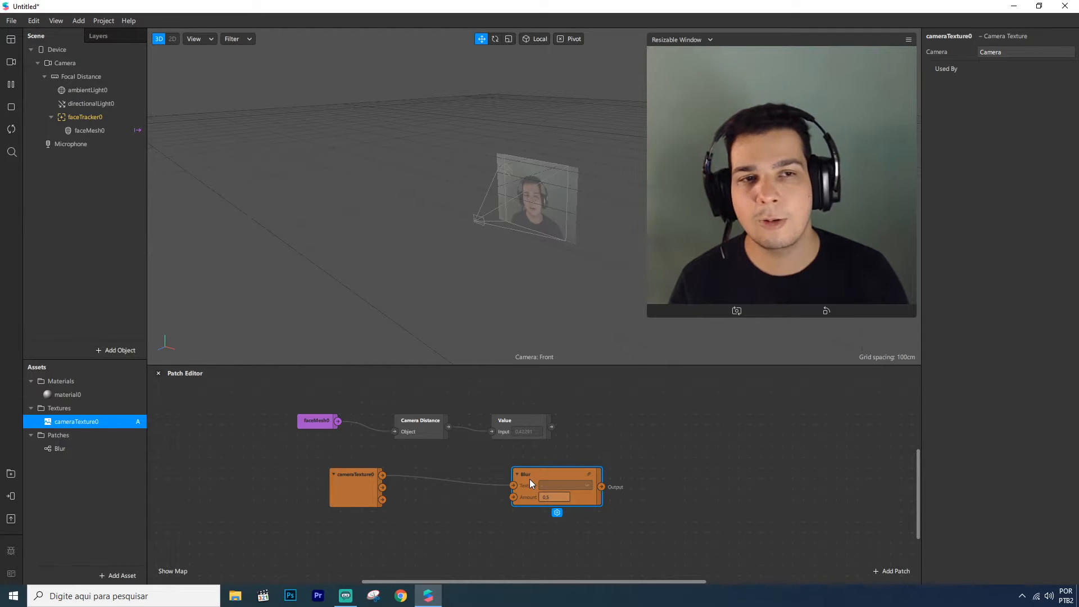
Add a rectangle to the scene and set its width and height to 100 relative so it fills the screen
right_click(85, 176)
mouse_move(133, 187)
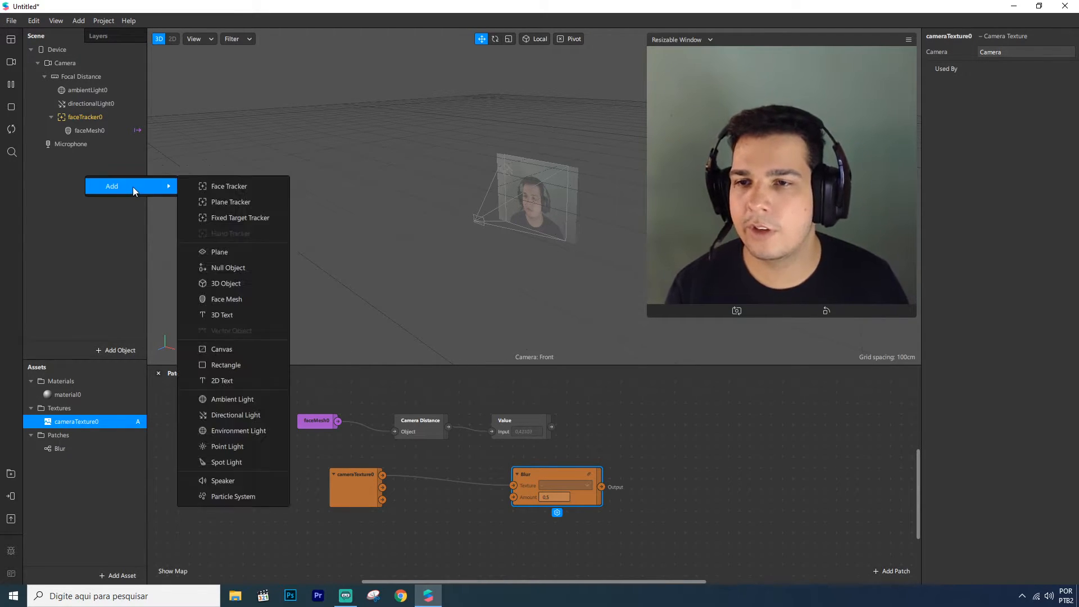
click(234, 364)
click(1051, 119)
click(996, 139)
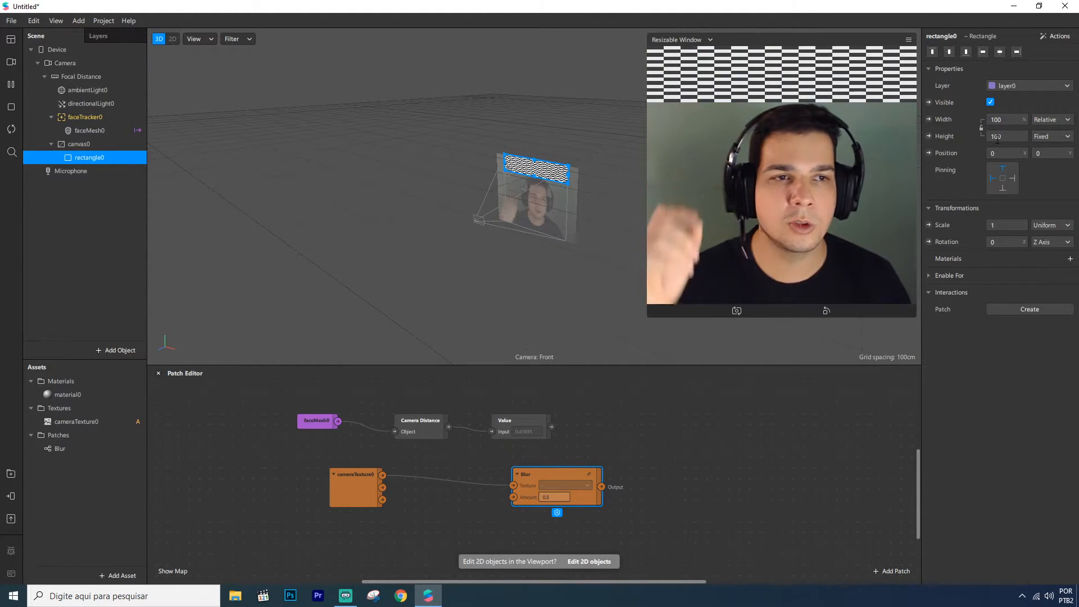
click(1001, 150)
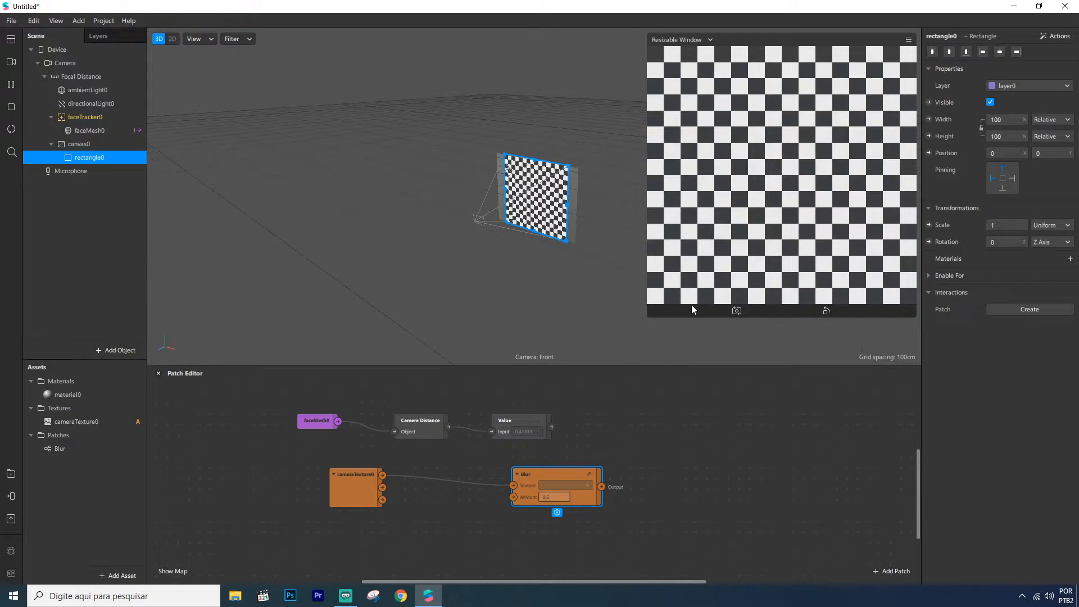
Resize the simulator preview window and reset the rectangle to fill the screen width and height
drag(650, 314, 716, 326)
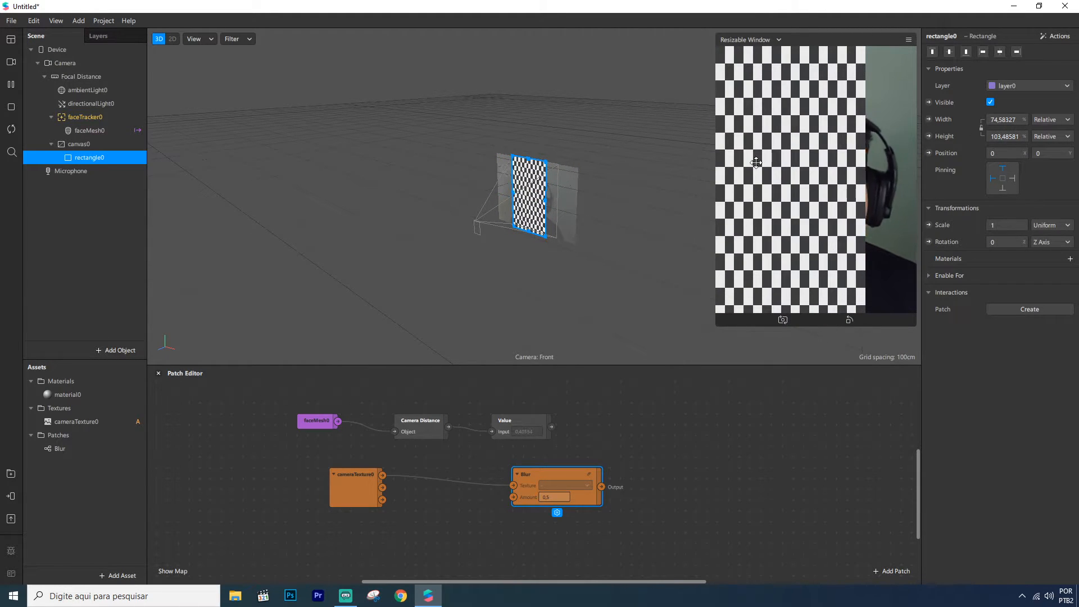
drag(718, 325, 684, 329)
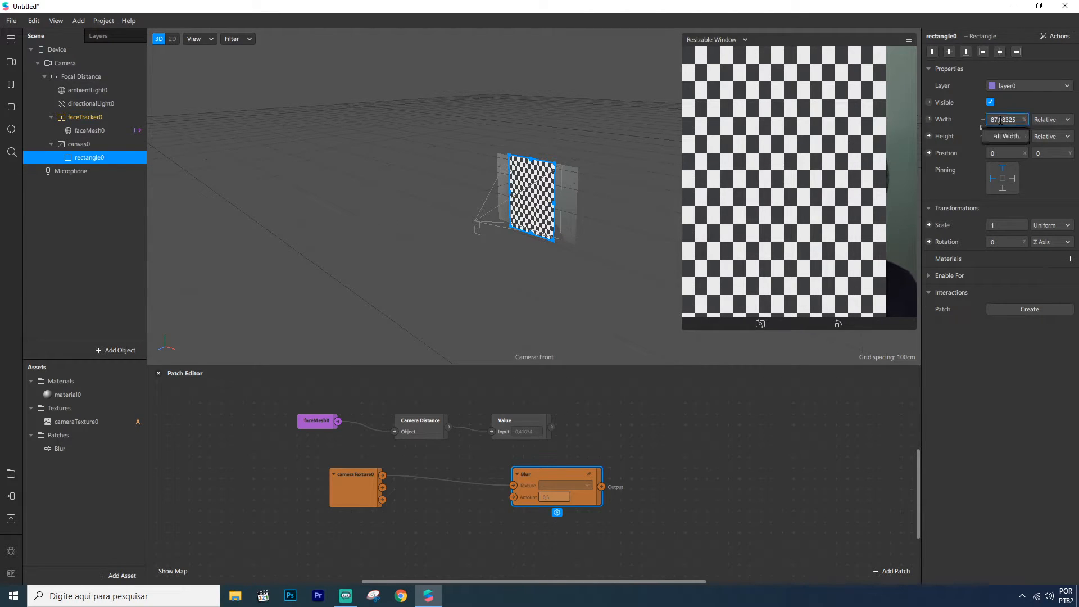
click(1004, 137)
click(999, 150)
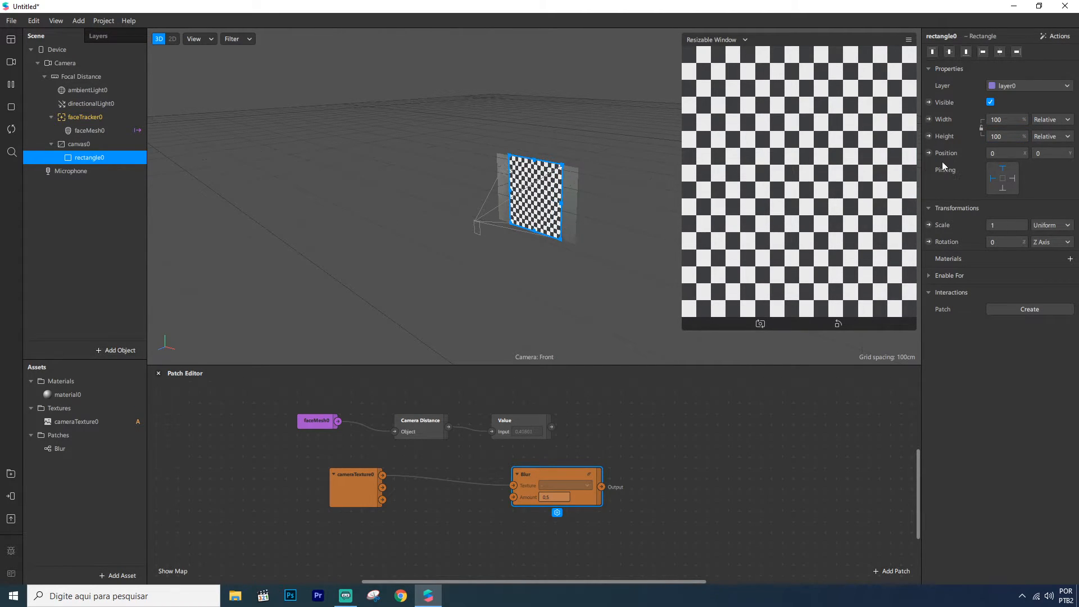
Add a new material to the rectangle and set its shader type to Flat
click(1070, 259)
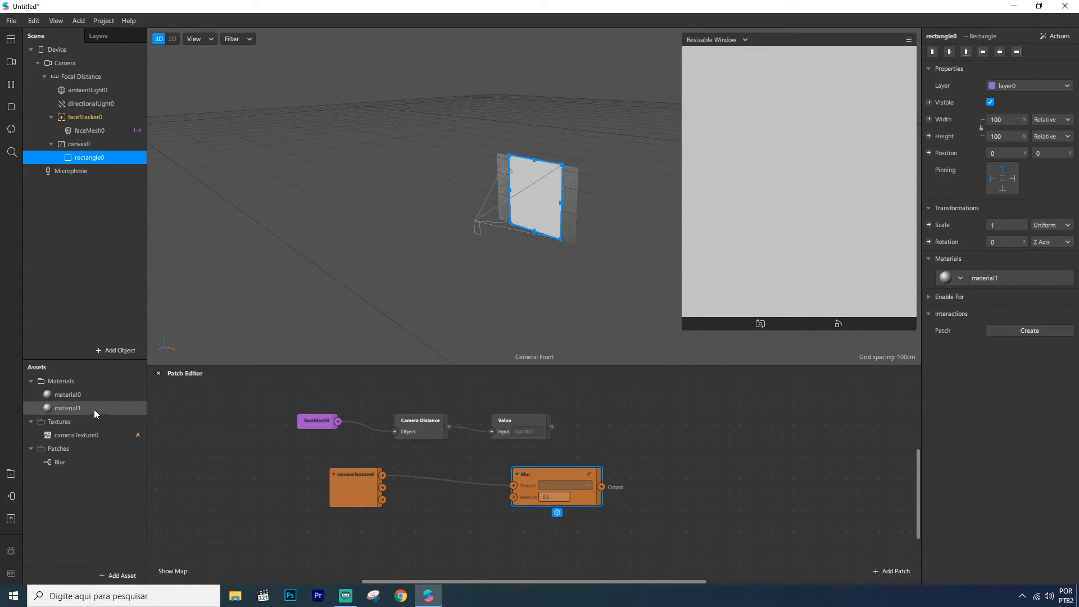
click(992, 279)
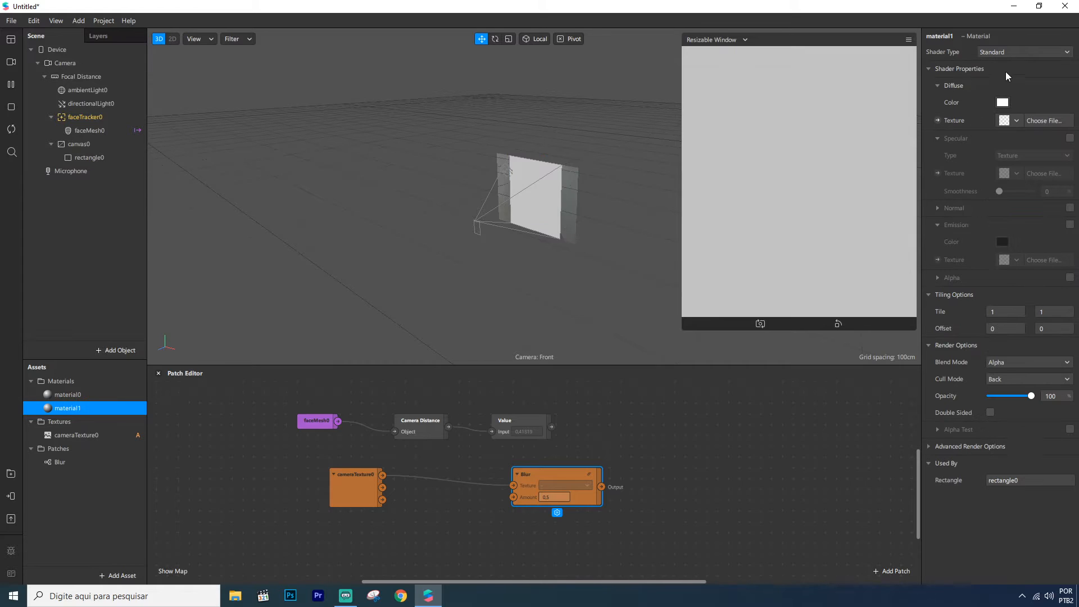
click(1013, 53)
click(983, 67)
Create a patch for the material's texture and connect the Blur output to its Diffuse Texture input
click(938, 120)
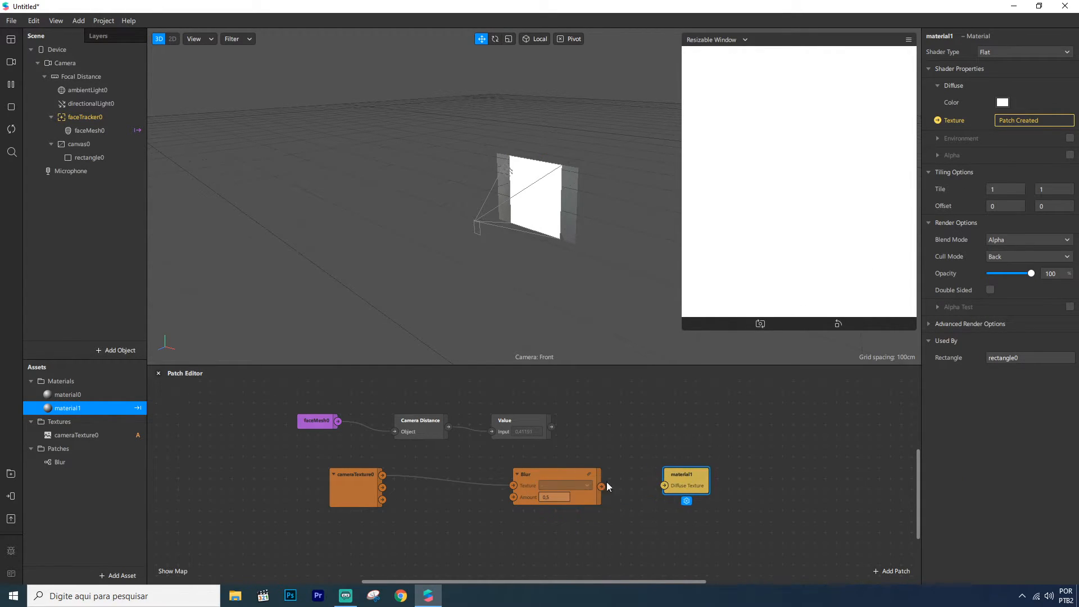
drag(600, 486, 663, 485)
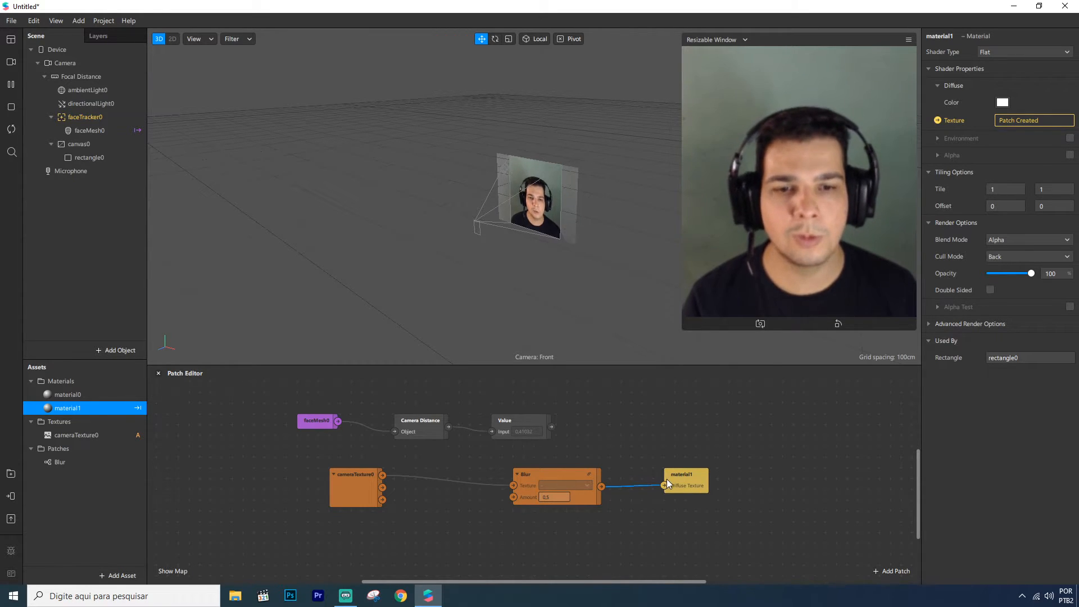
Set the Blur patch's Amount to 1
click(554, 496)
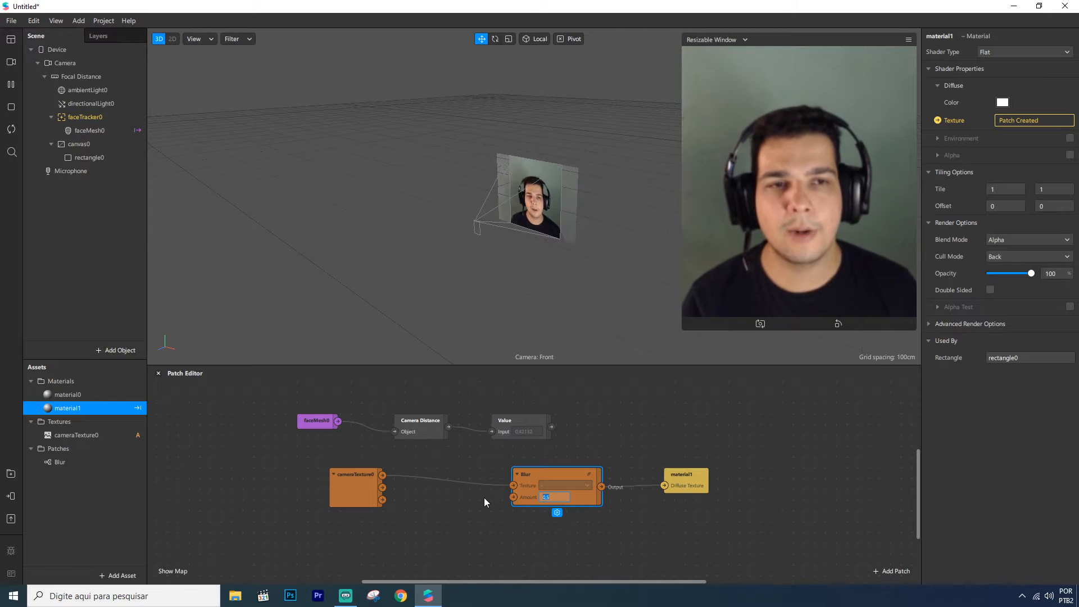
text(1)
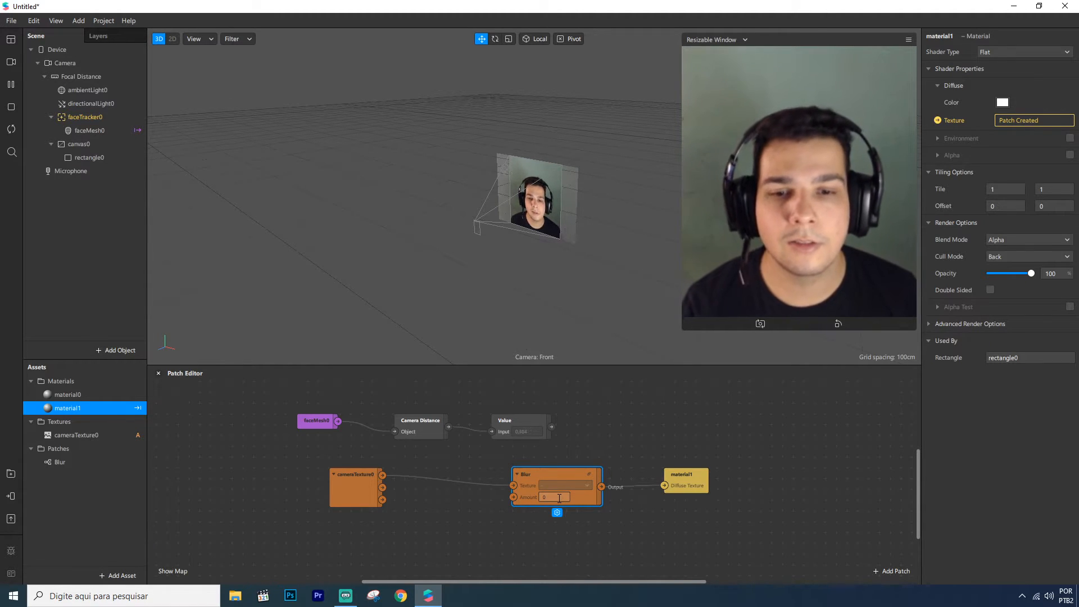
Delete the Value patch and rearrange the camera texture, Camera Distance, Blur and material patches
drag(344, 486, 321, 486)
key(Delete)
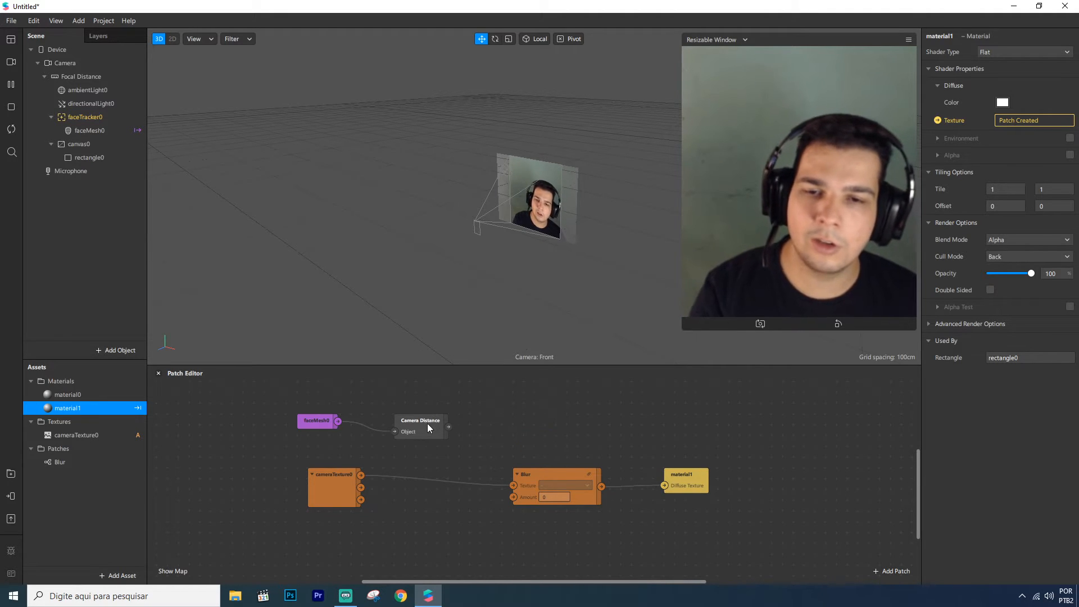
drag(428, 430, 416, 419)
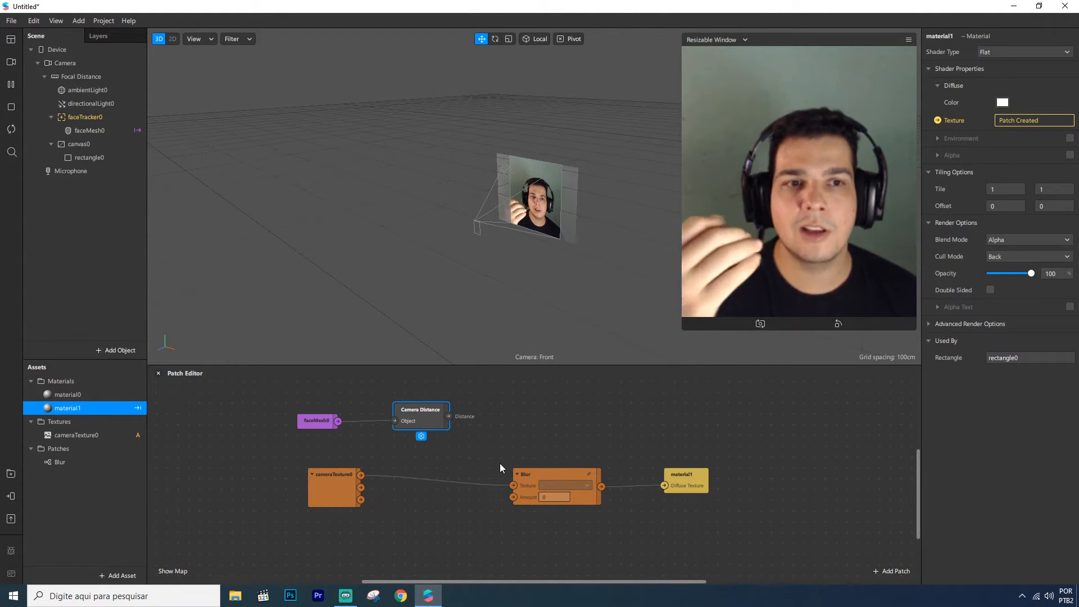
drag(598, 472, 588, 493)
drag(689, 484, 693, 494)
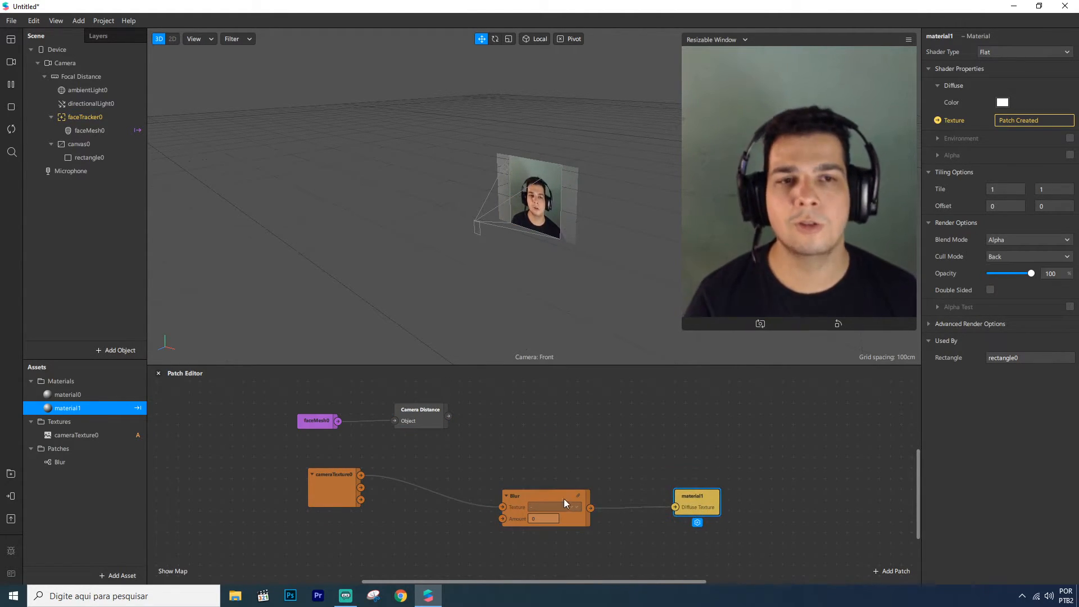
Insert a Multiply patch between Camera Distance and the Blur Amount input, with its second value set to 2
double_click(487, 432)
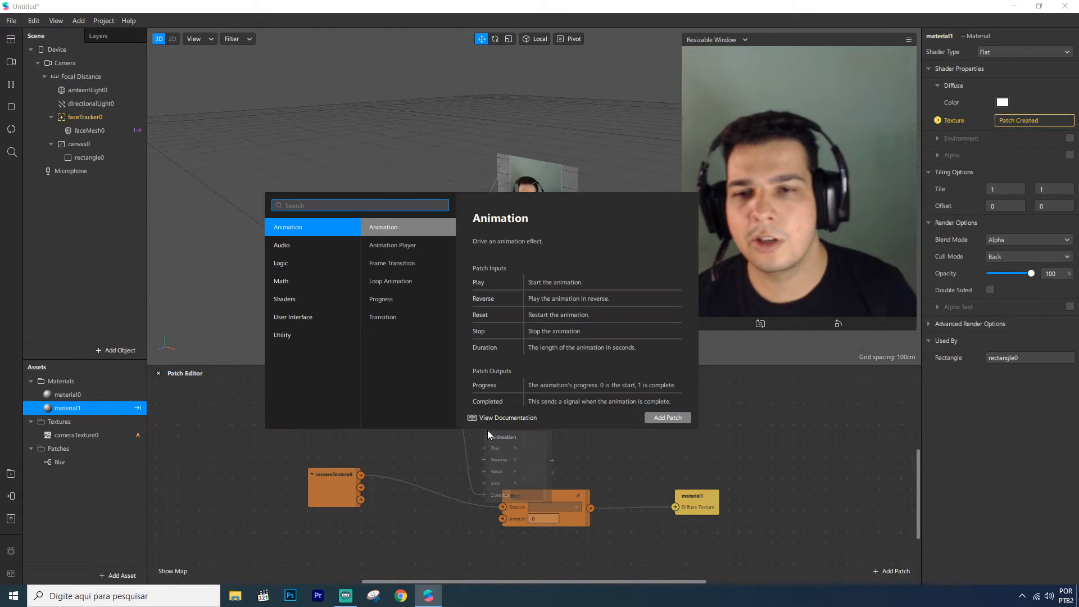
text(mult)
key(Return)
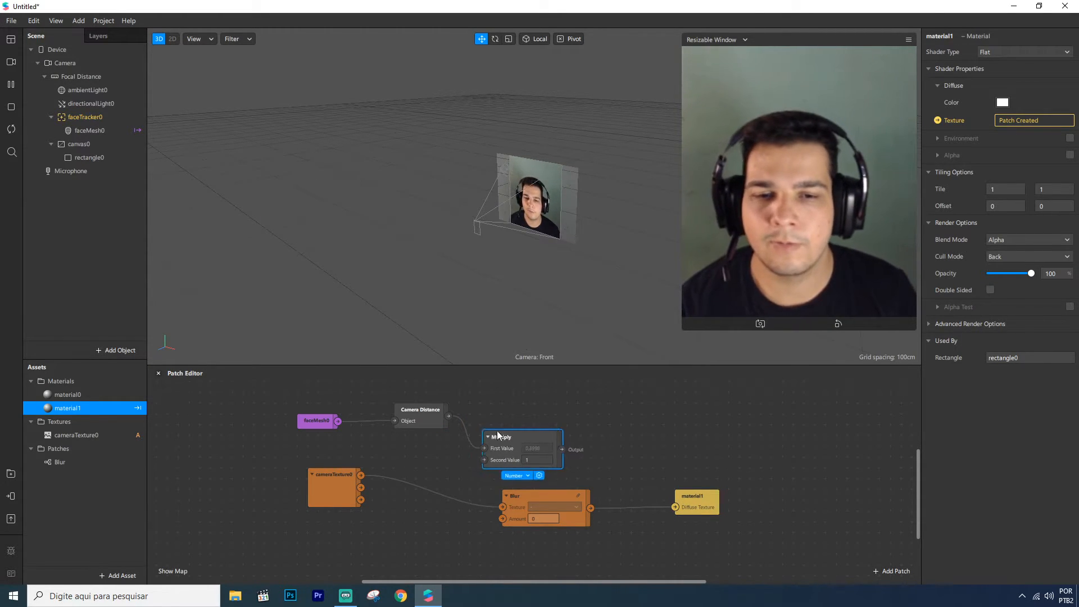
drag(512, 426, 498, 419)
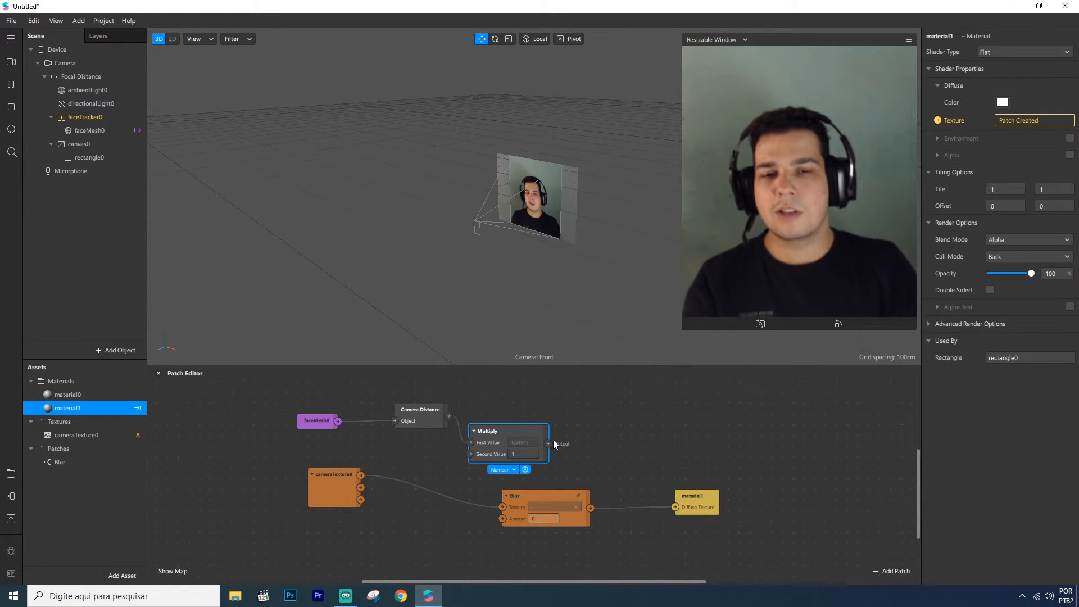
drag(503, 500, 502, 519)
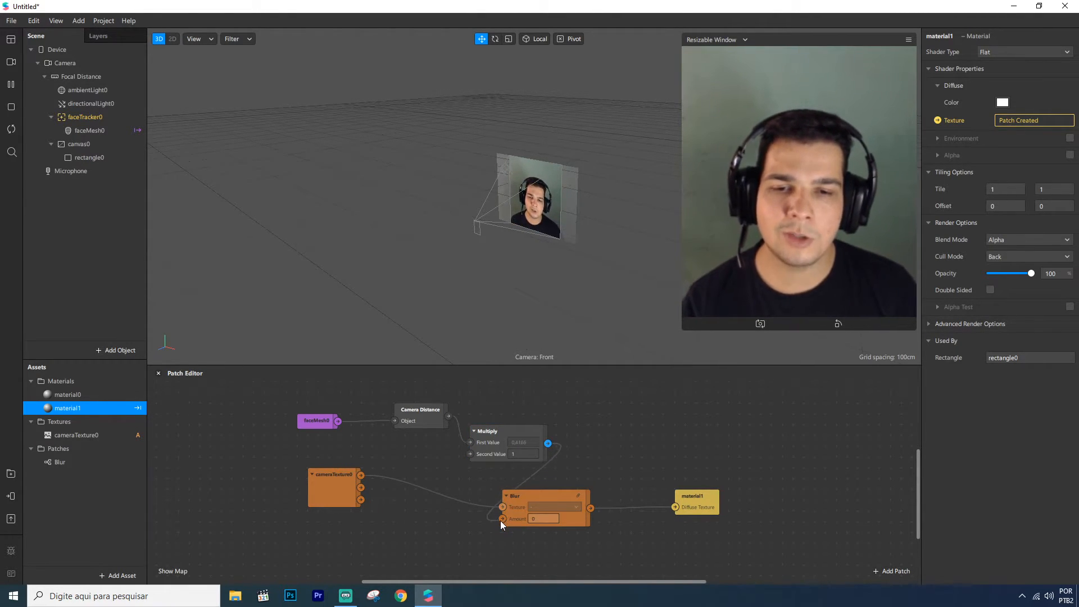
click(523, 454)
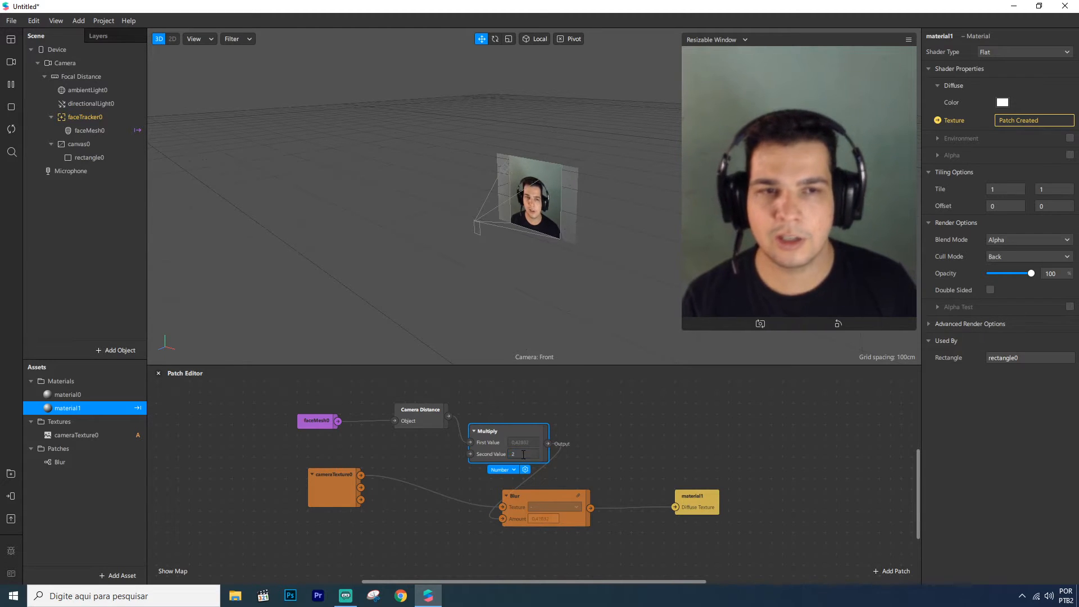
click(609, 444)
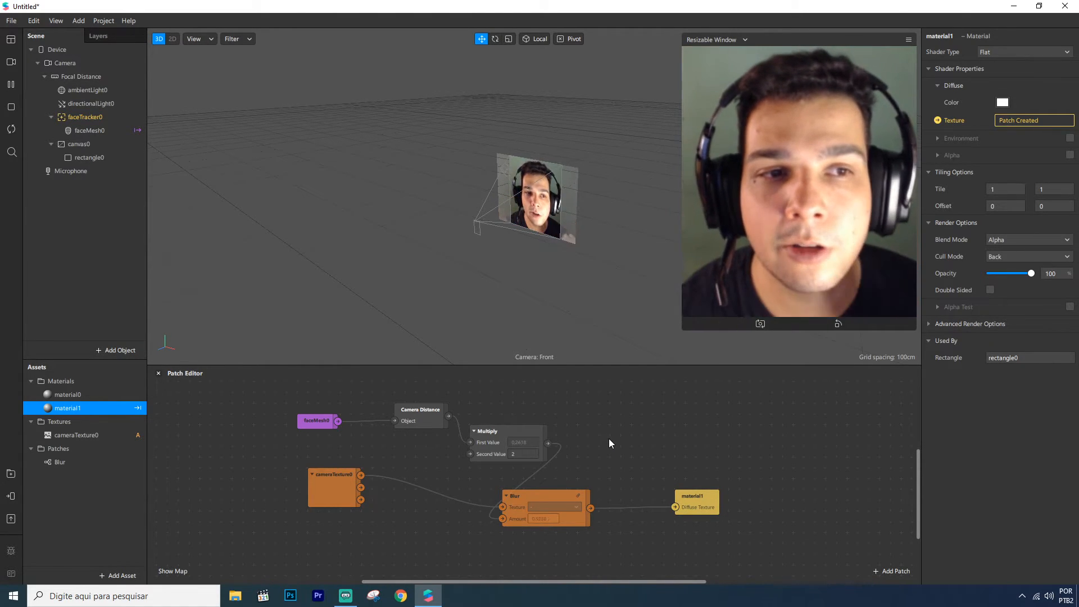
Rearrange the face mesh and Camera Distance patches in the Patch Editor
scroll(603, 433, up, 1)
scroll(578, 425, up, 1)
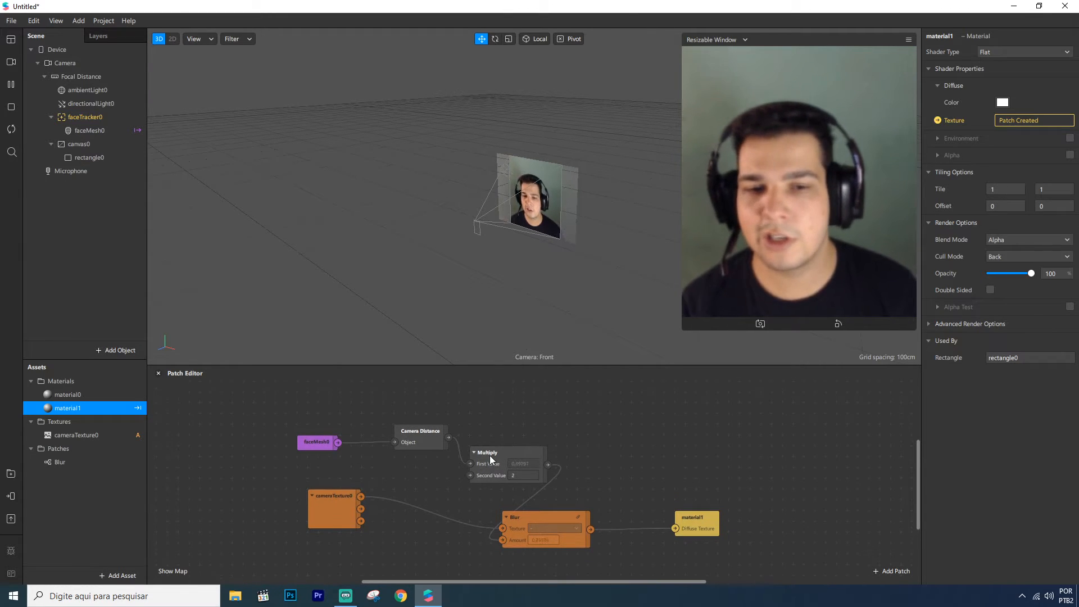
scroll(470, 454, up, 1)
drag(420, 456, 423, 423)
scroll(423, 416, up, 4)
scroll(422, 416, up, 3)
drag(329, 525, 362, 421)
click(489, 429)
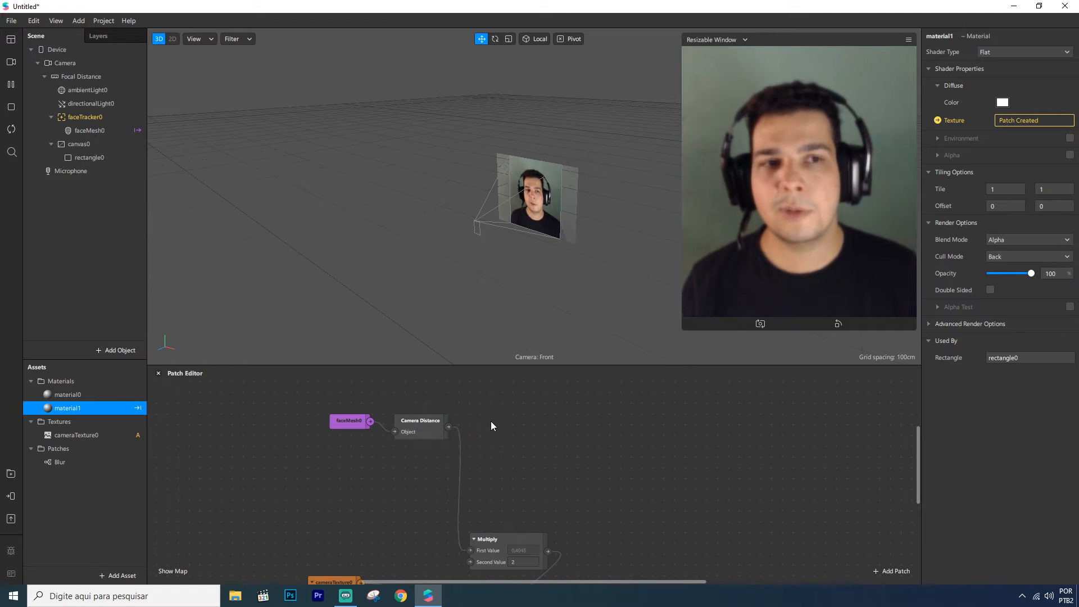
scroll(472, 427, up, 2)
scroll(464, 434, up, 2)
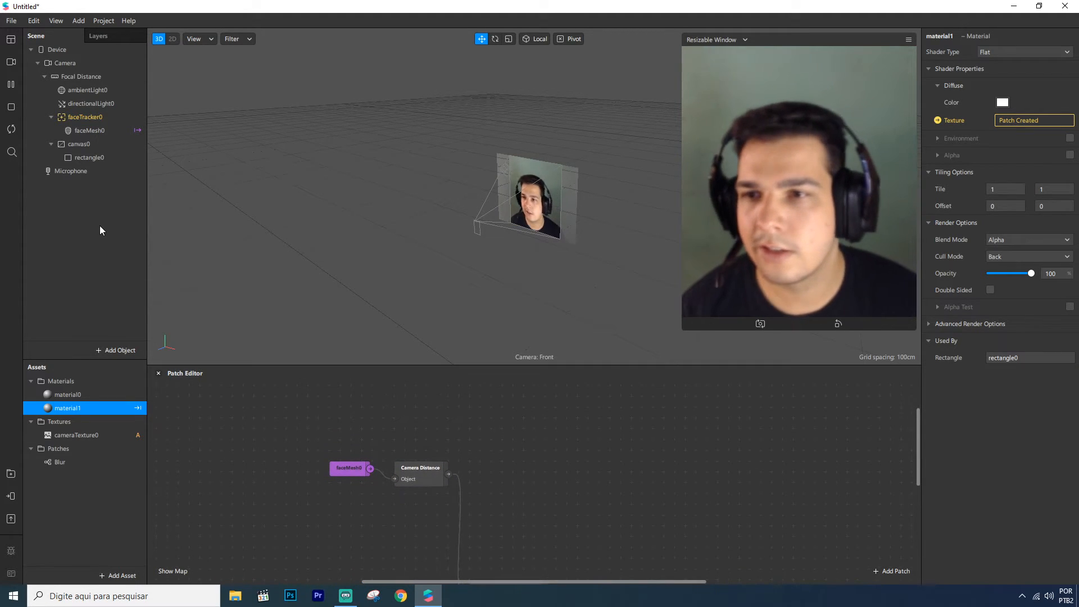
Add a plane to the scene
right_click(87, 192)
mouse_move(113, 202)
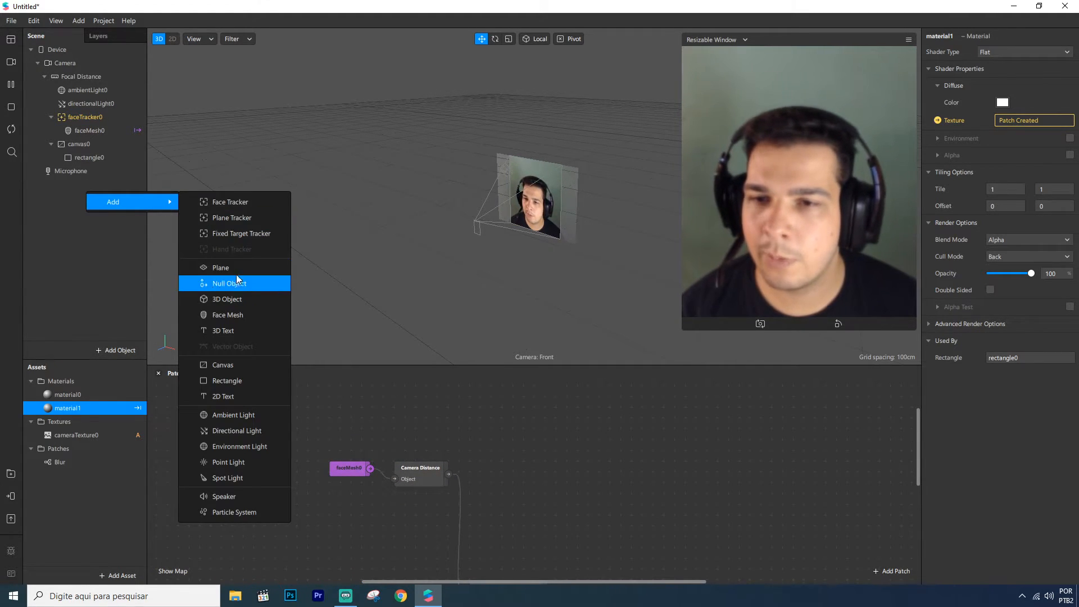
click(222, 268)
Duplicate the plane twice and order the three planes in the scene list
right_click(79, 172)
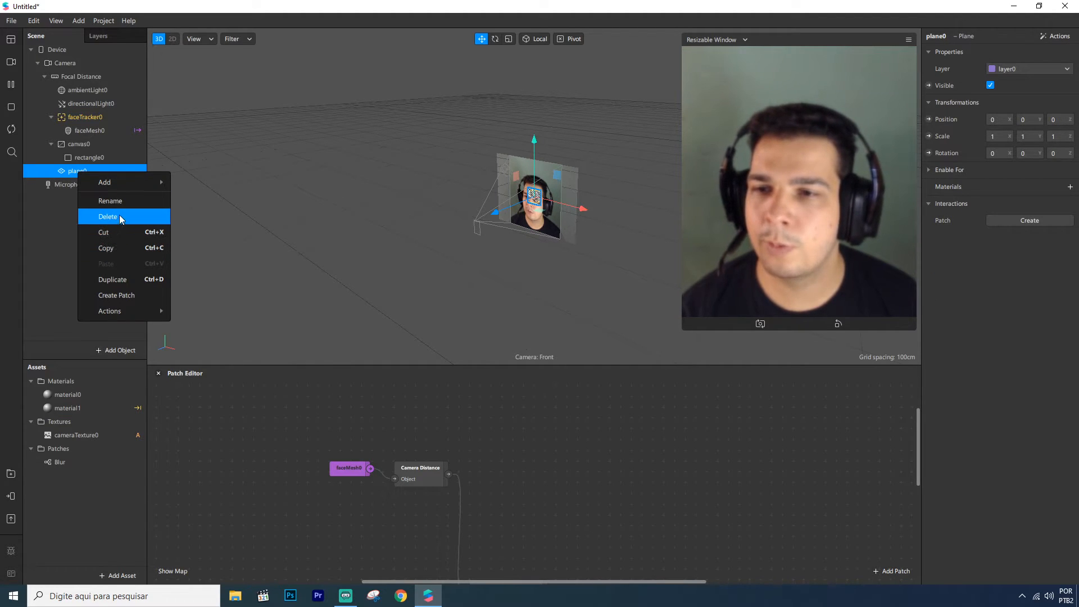
key(Return)
right_click(76, 172)
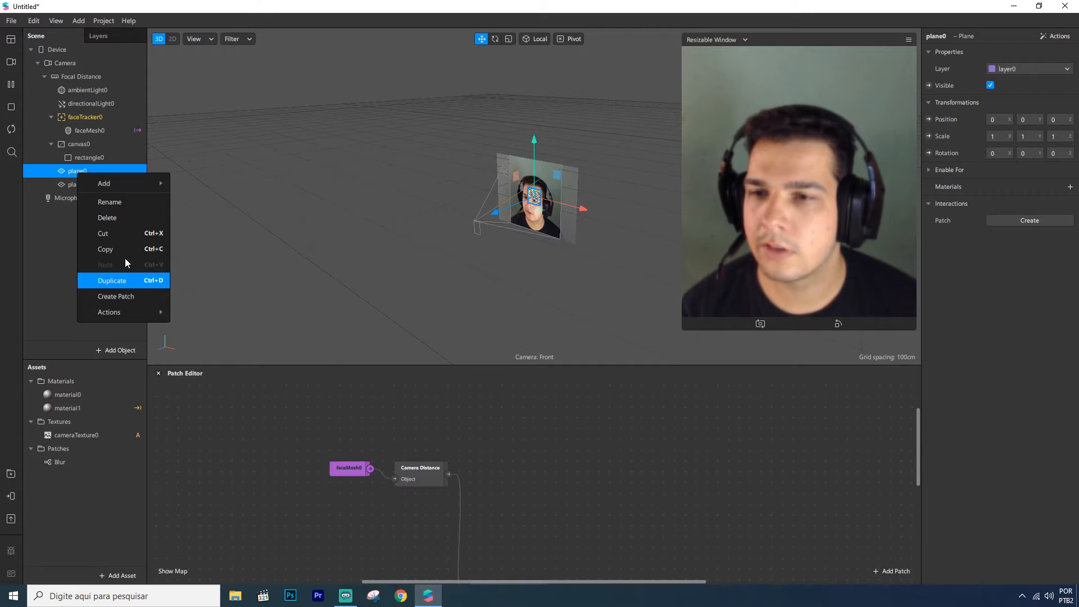
click(121, 280)
click(84, 181)
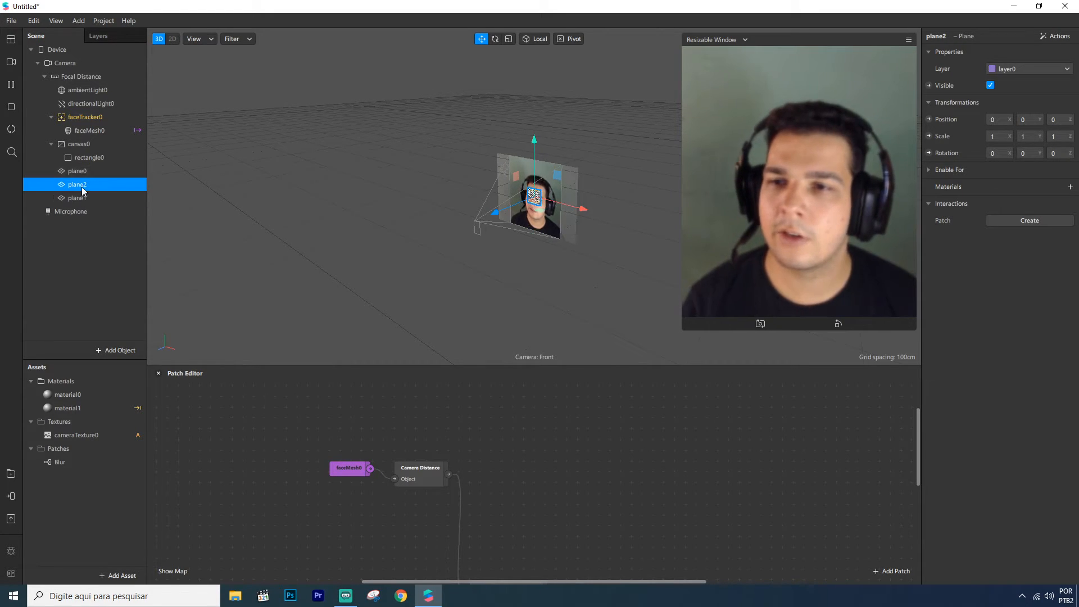
drag(81, 196, 79, 174)
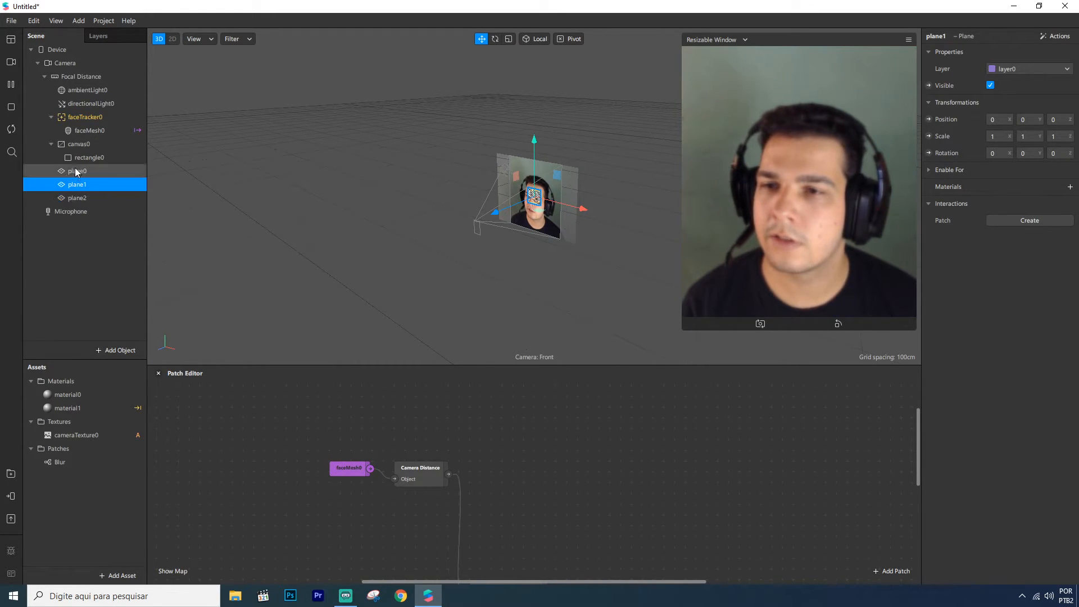
Create a new material for each of the three planes
click(79, 171)
click(1070, 187)
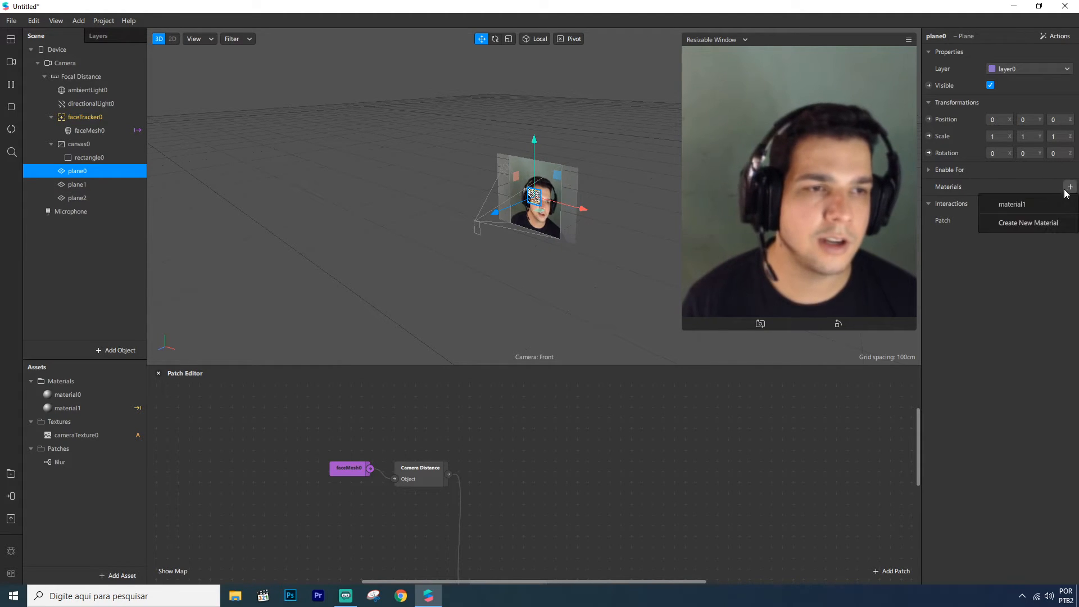
click(1051, 222)
click(83, 187)
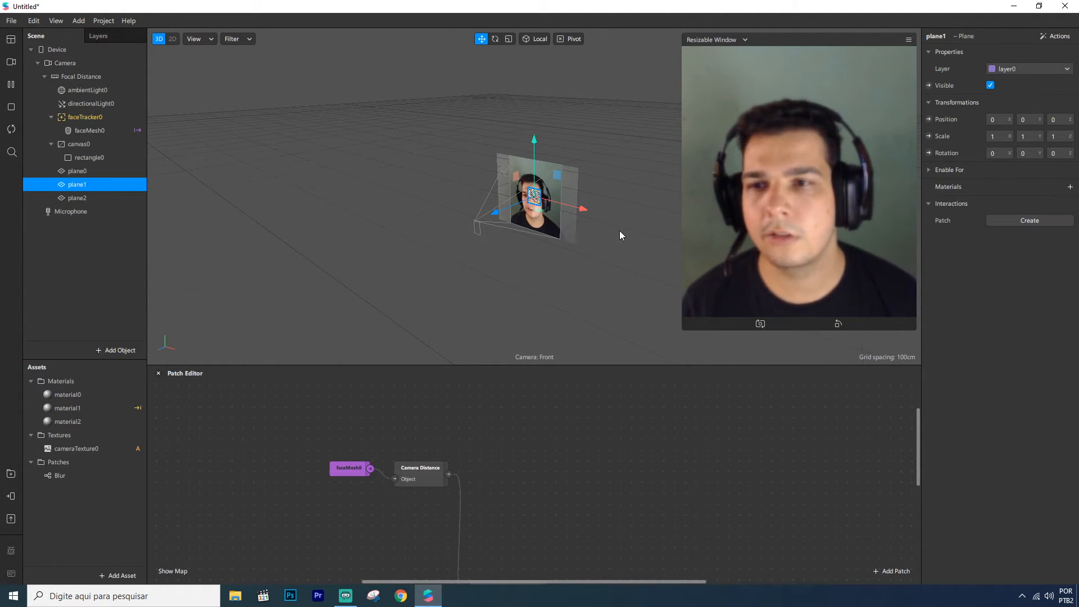
click(1070, 186)
click(1034, 241)
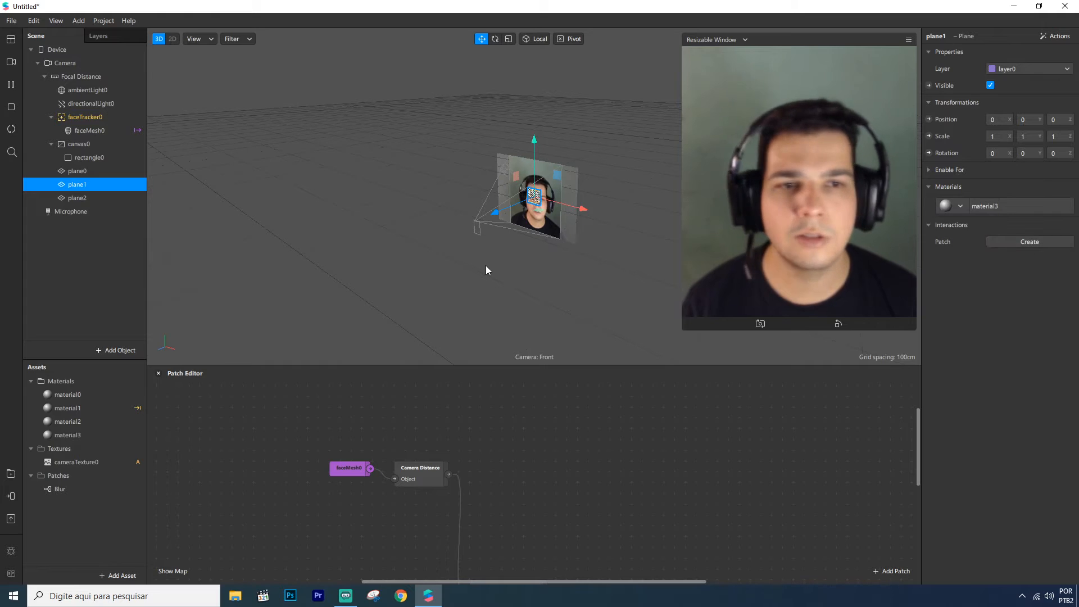
click(110, 199)
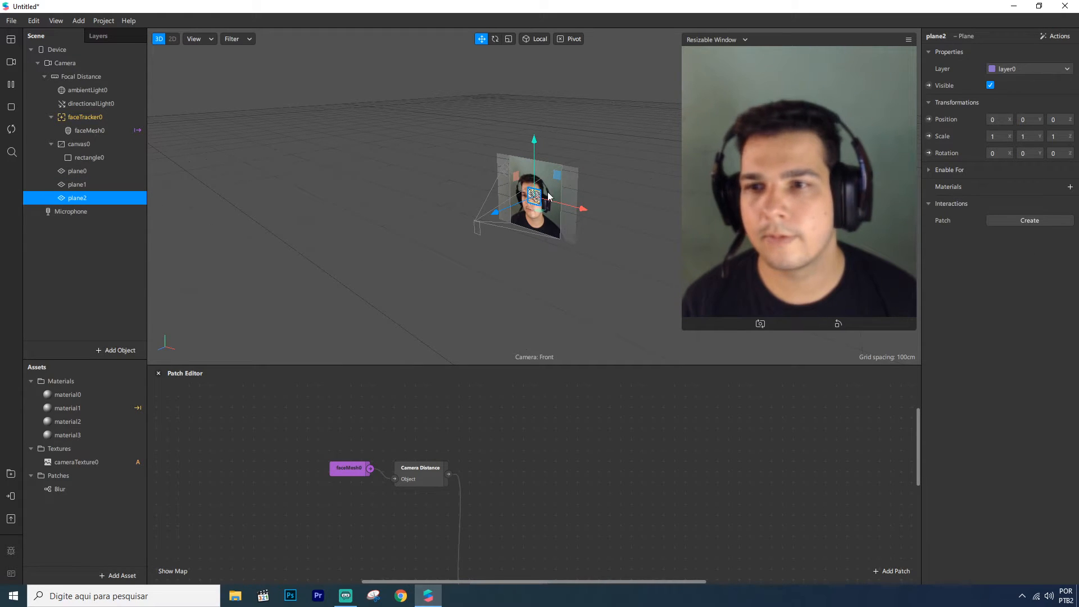
click(1071, 187)
click(1051, 253)
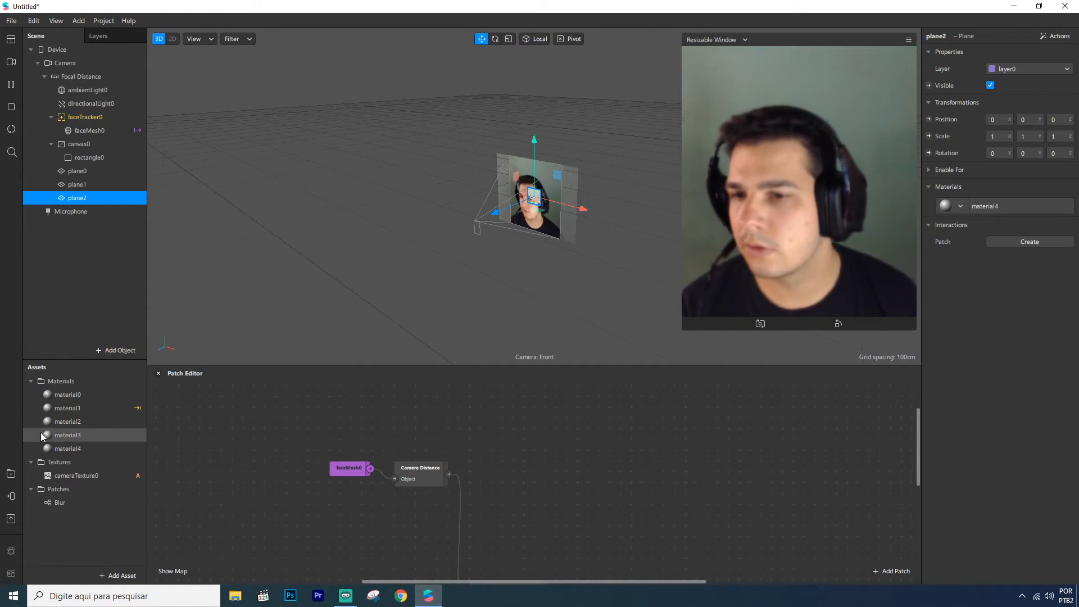
Set material2's diffuse color to green (#00ff00)
click(78, 422)
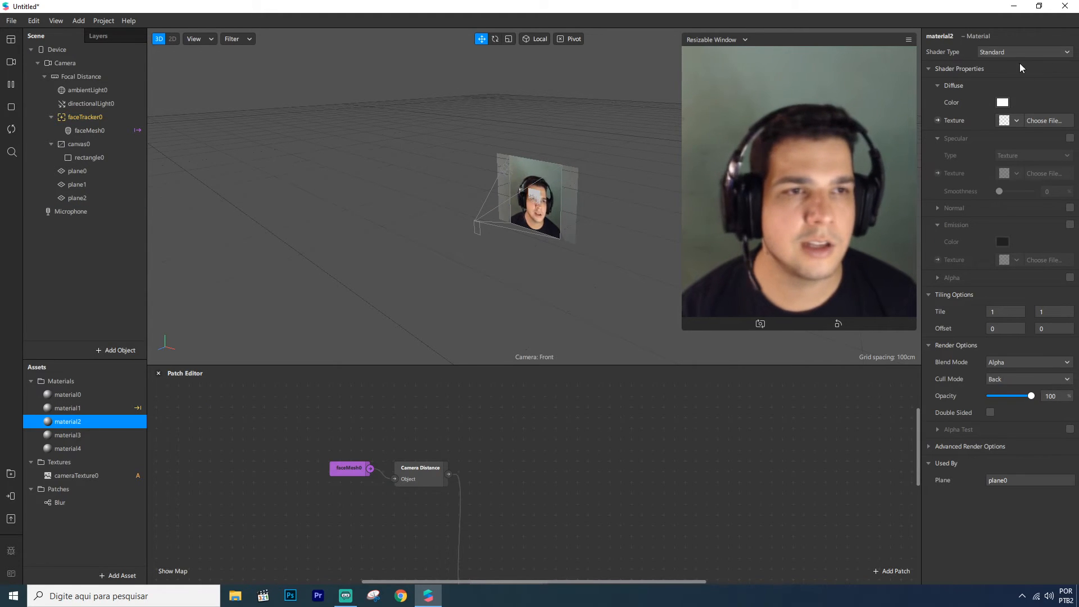
click(1002, 103)
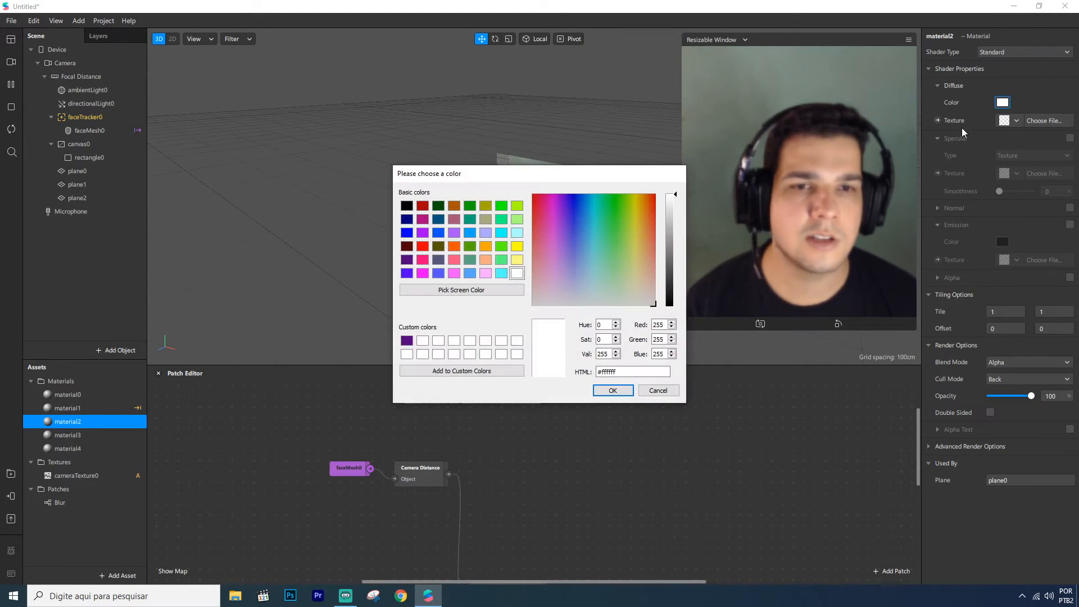
click(422, 247)
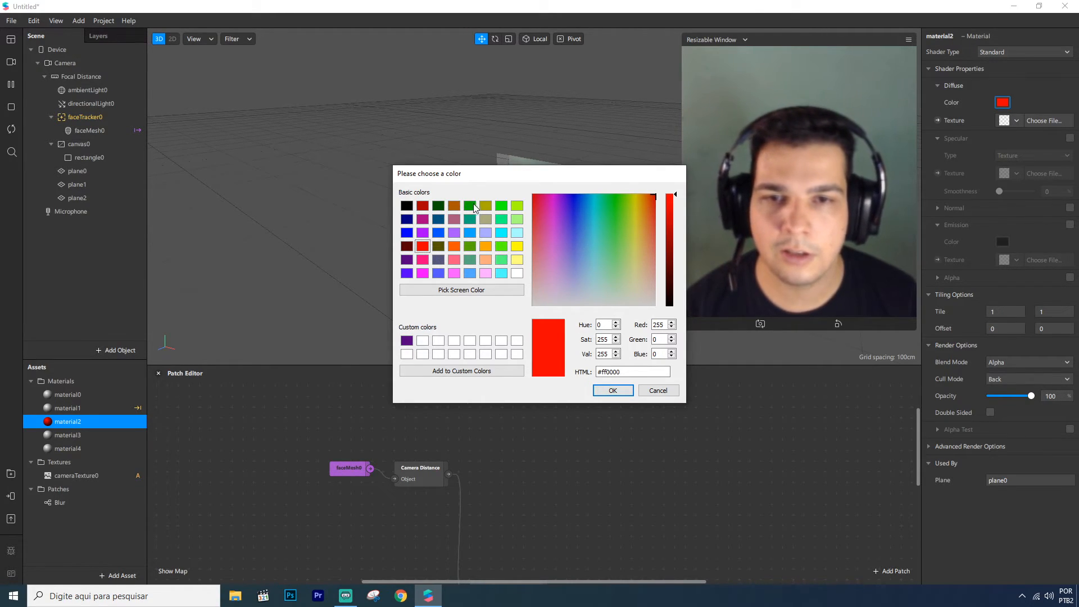
click(501, 207)
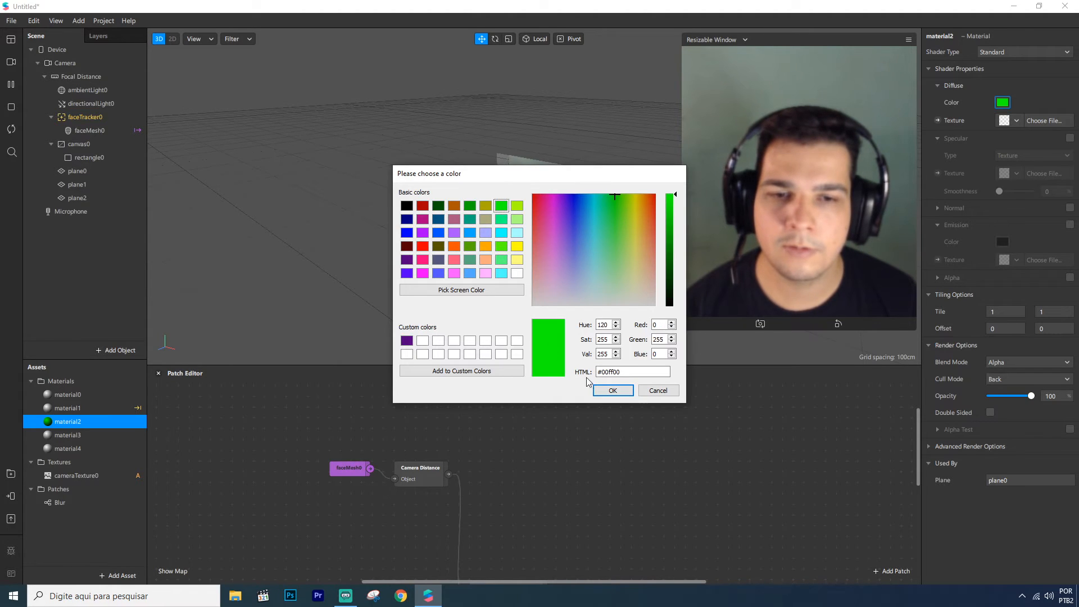
click(613, 390)
Set material3's diffuse color to yellow (#ffff00)
click(80, 436)
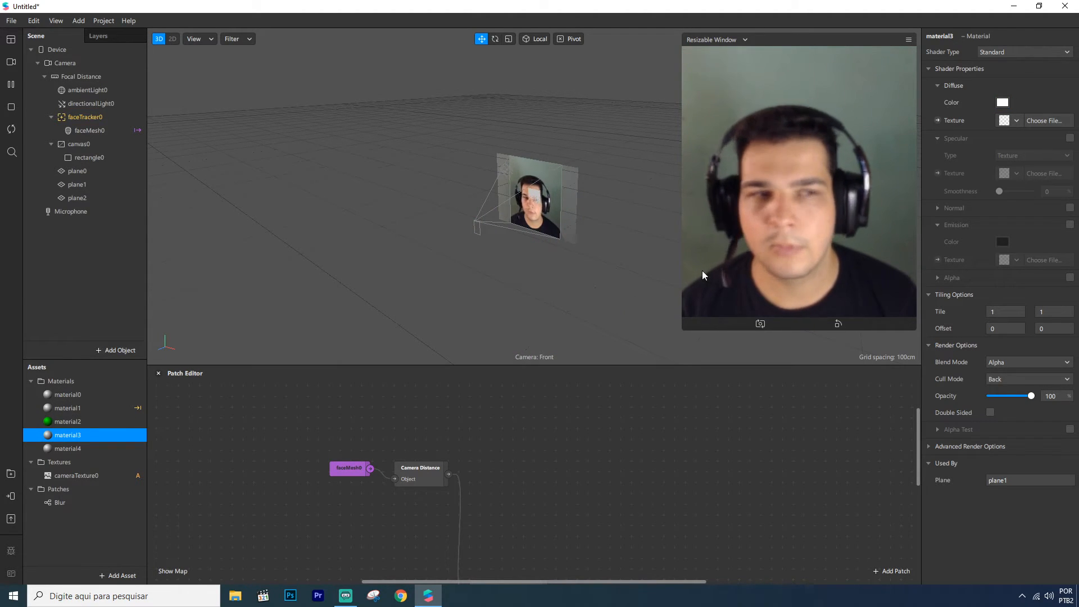
click(1002, 102)
click(516, 245)
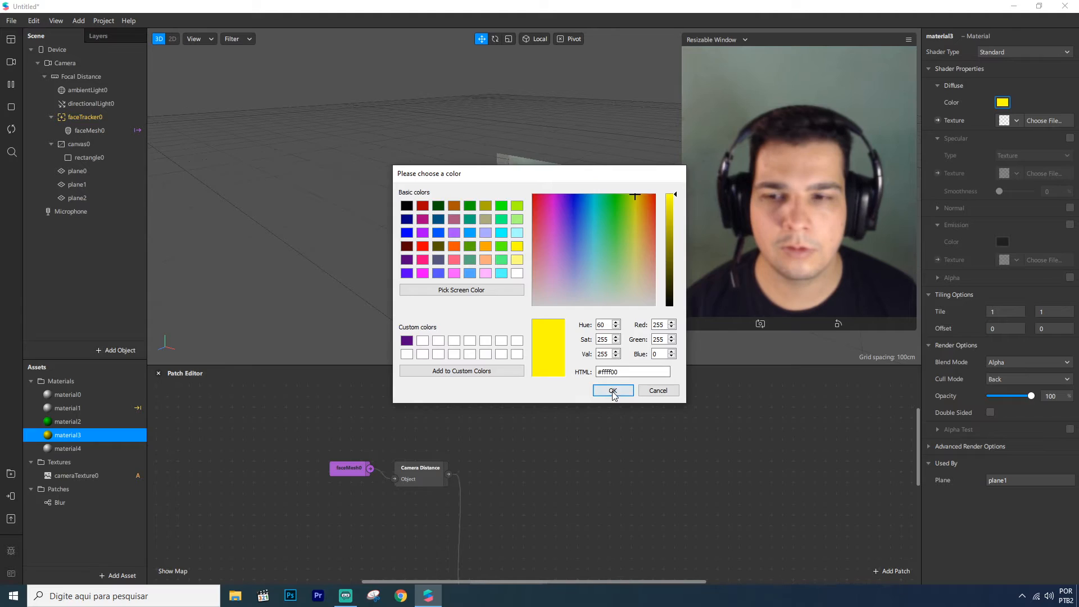
click(613, 391)
Set material4's diffuse color to red
click(84, 448)
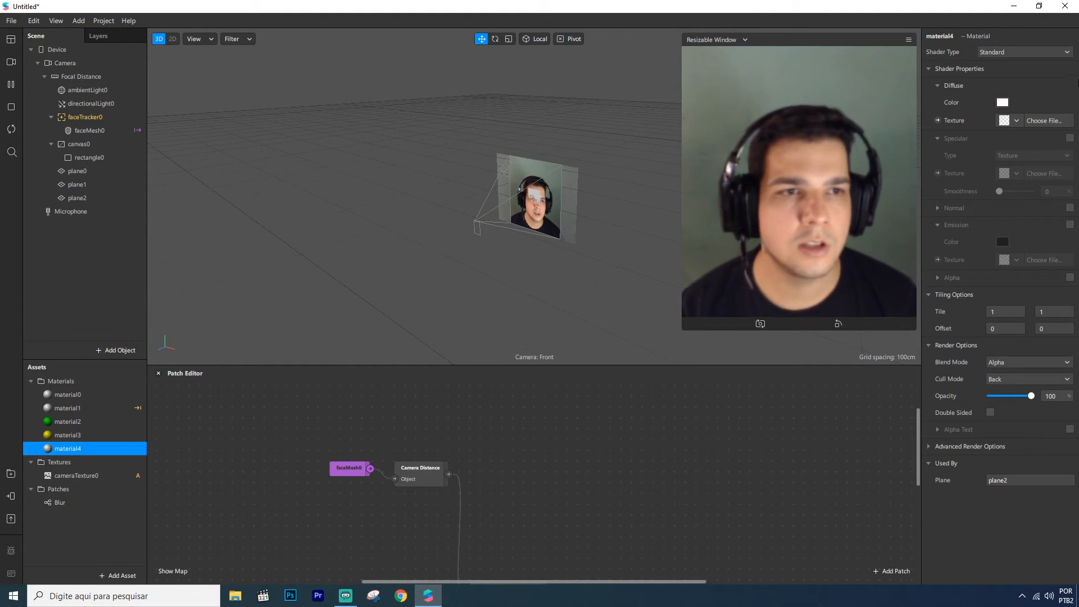
click(1002, 103)
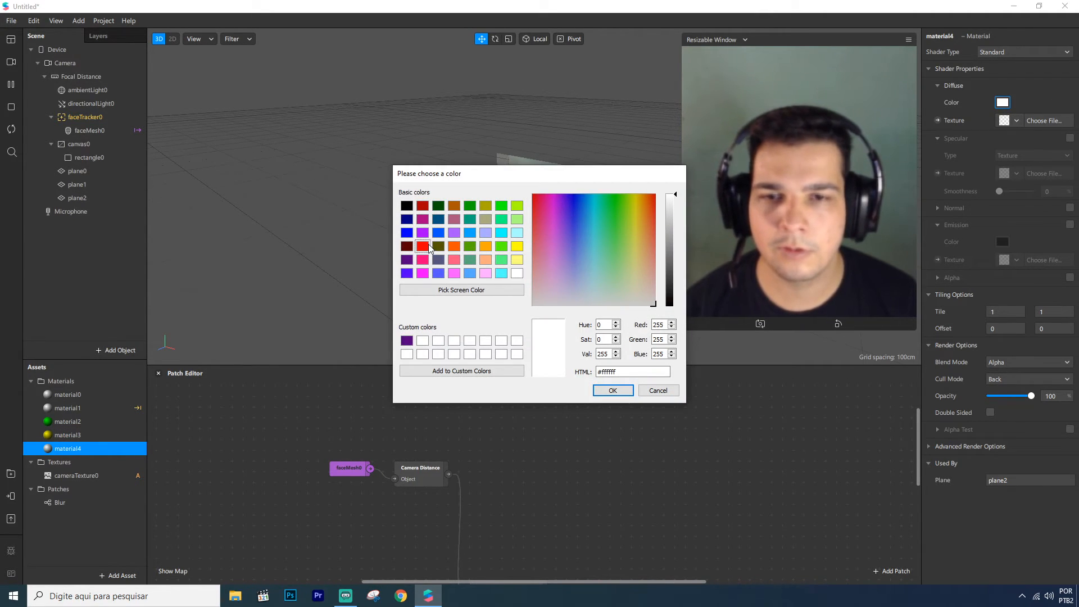
click(422, 246)
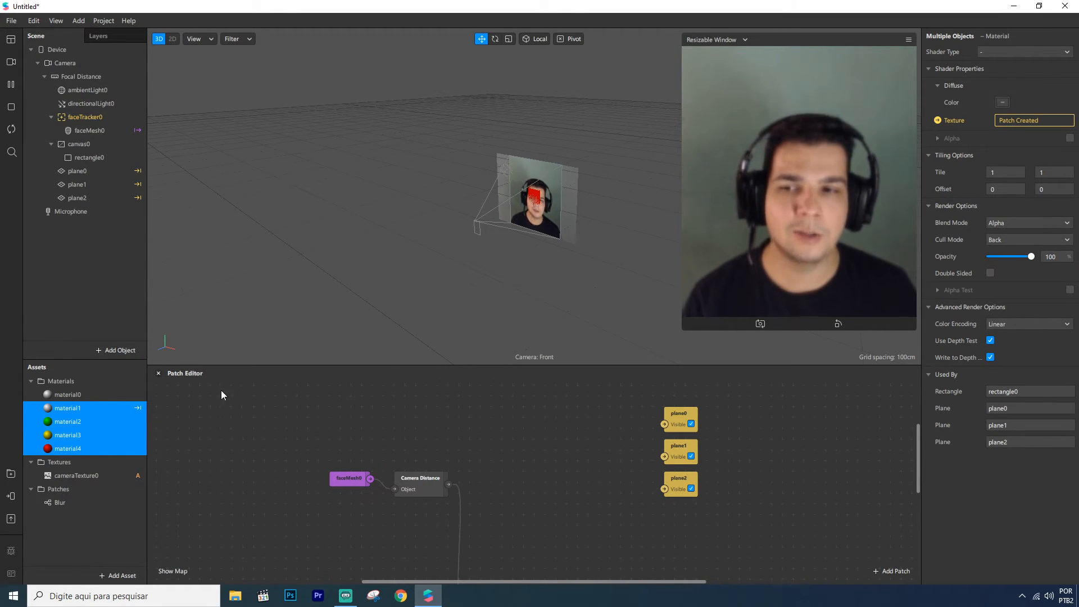
Select material1 through material4 together and turn off Use Depth Test and Write to Depth
click(62, 395)
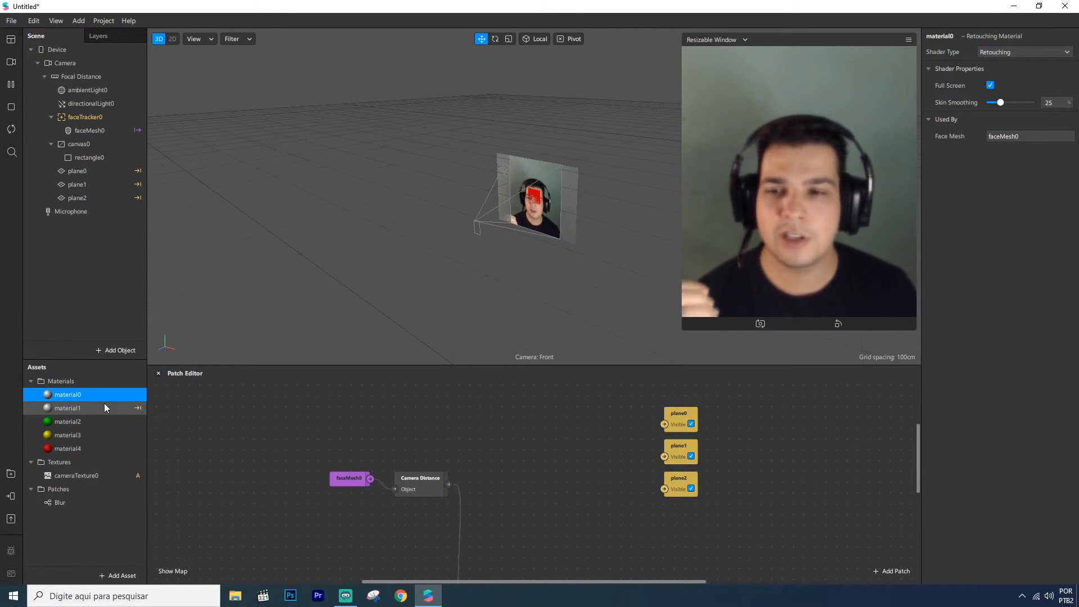
click(98, 408)
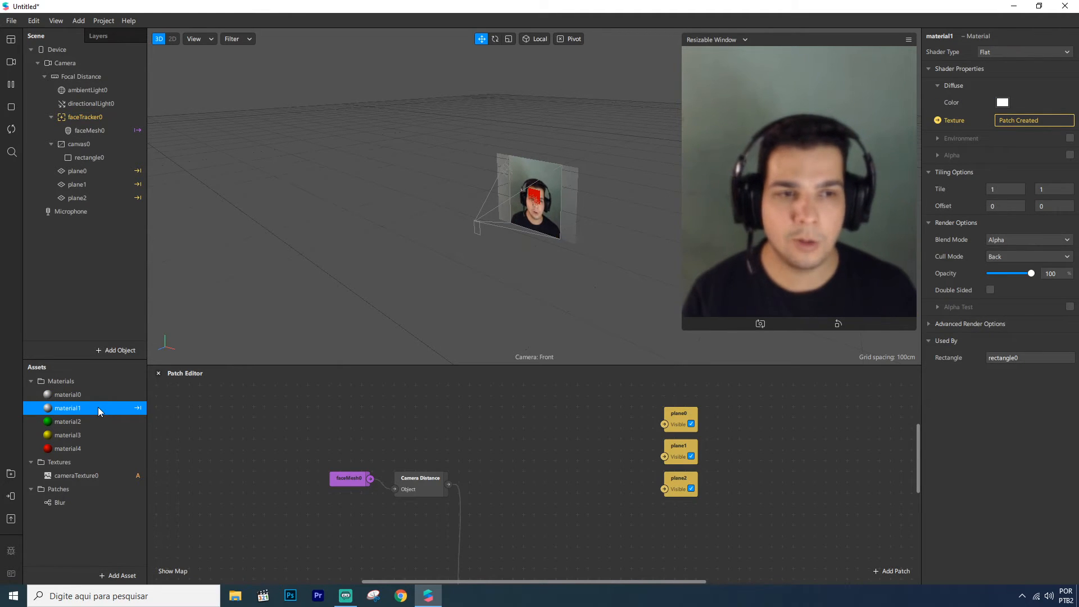
shift+click(78, 449)
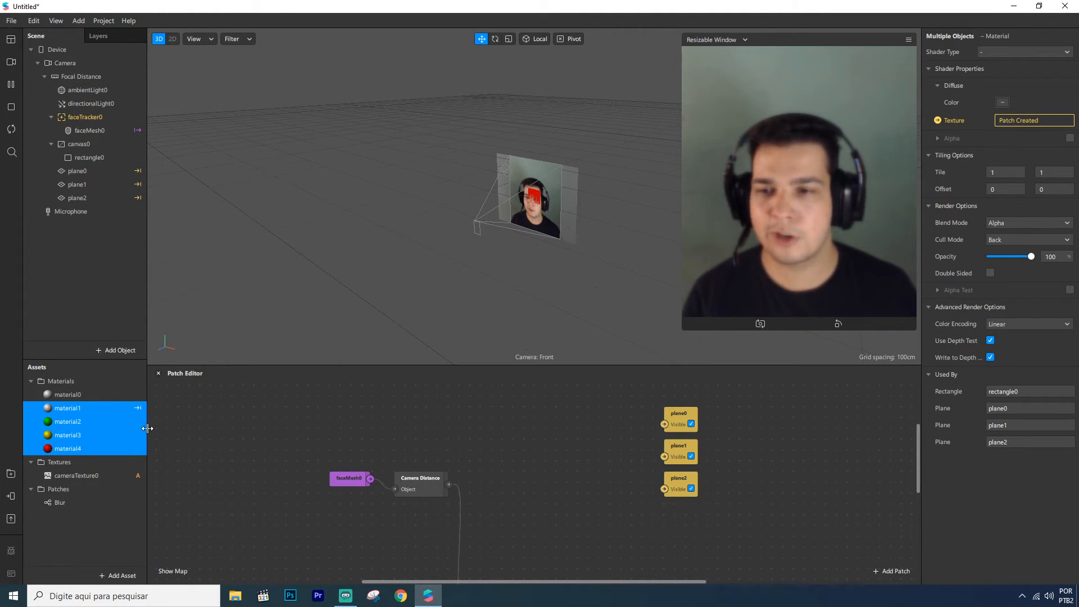
click(71, 395)
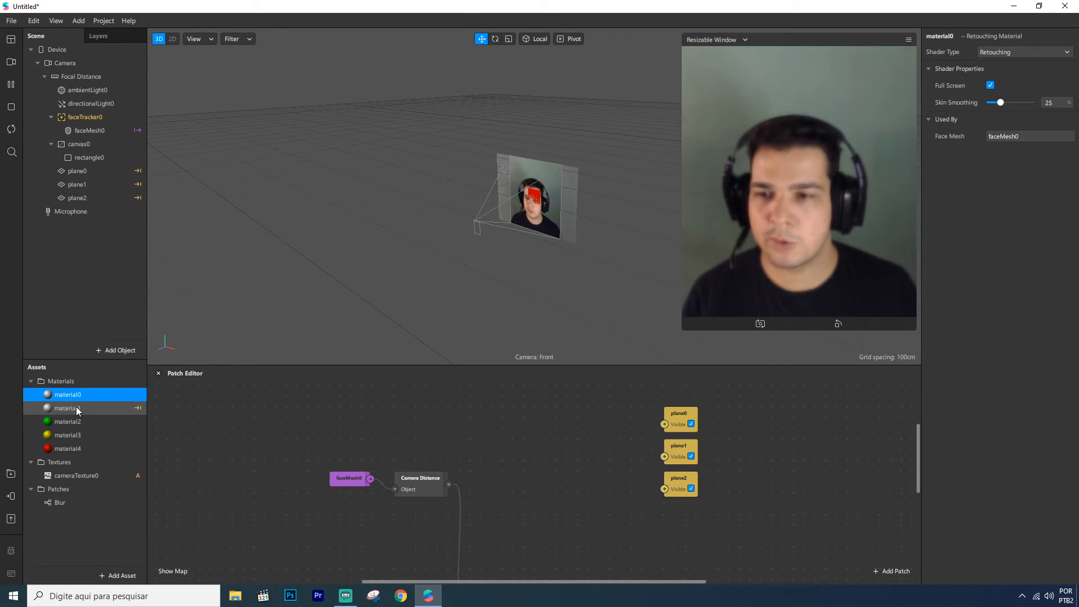
click(75, 407)
shift+click(79, 447)
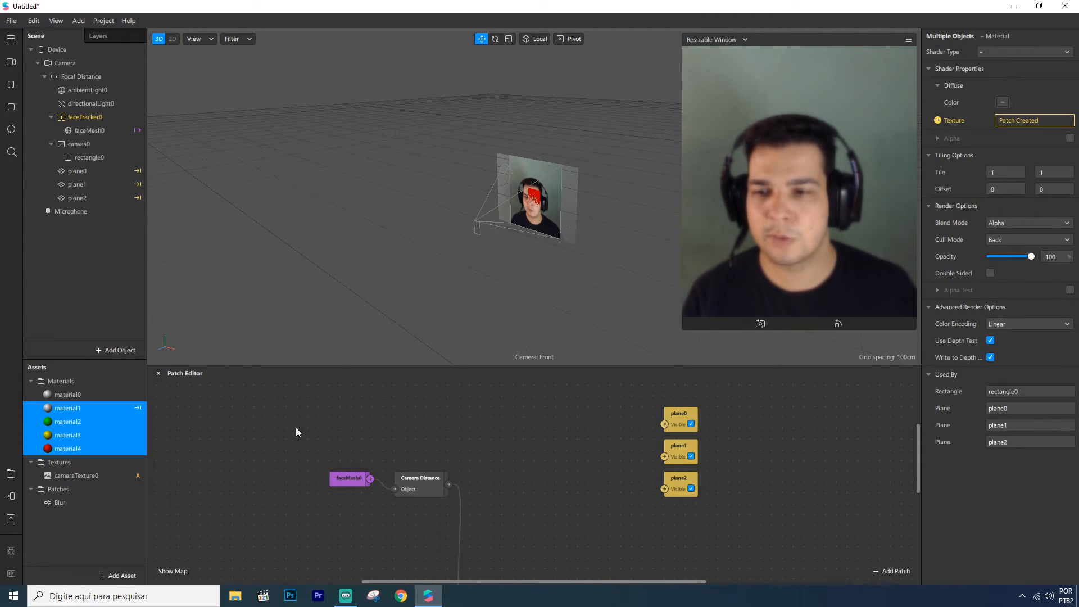
click(928, 308)
click(929, 308)
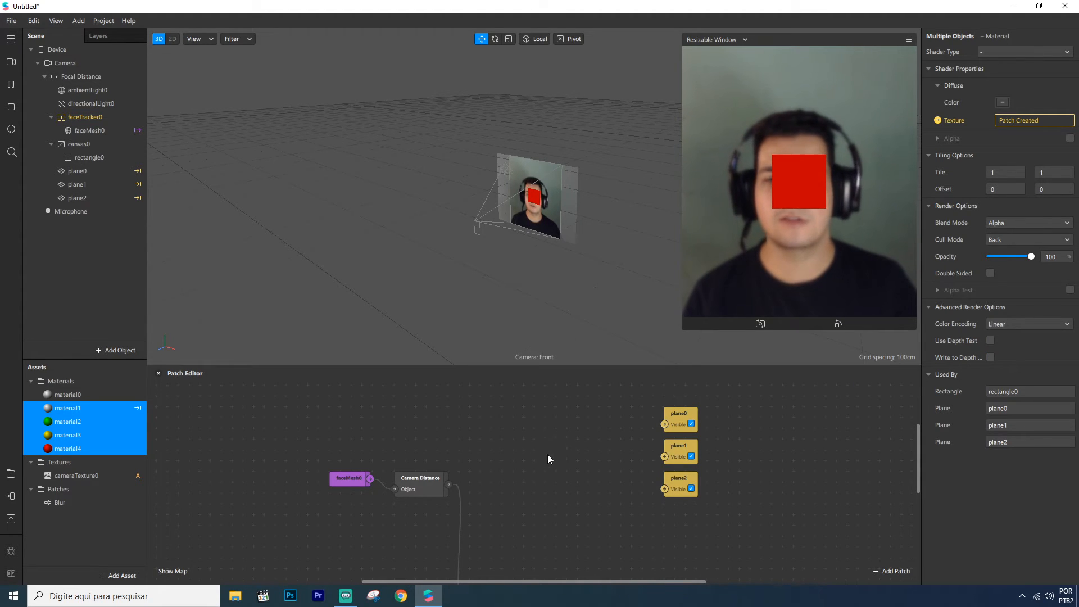
Toggle the plane visibility checkboxes off and back on to check which plane shows on top
click(687, 430)
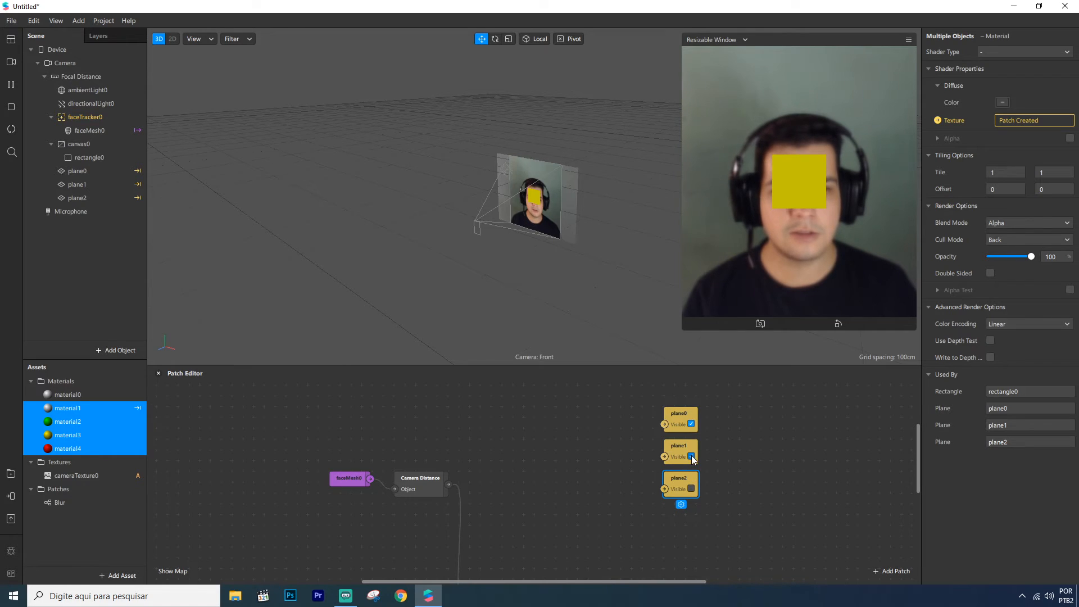
click(691, 488)
click(488, 468)
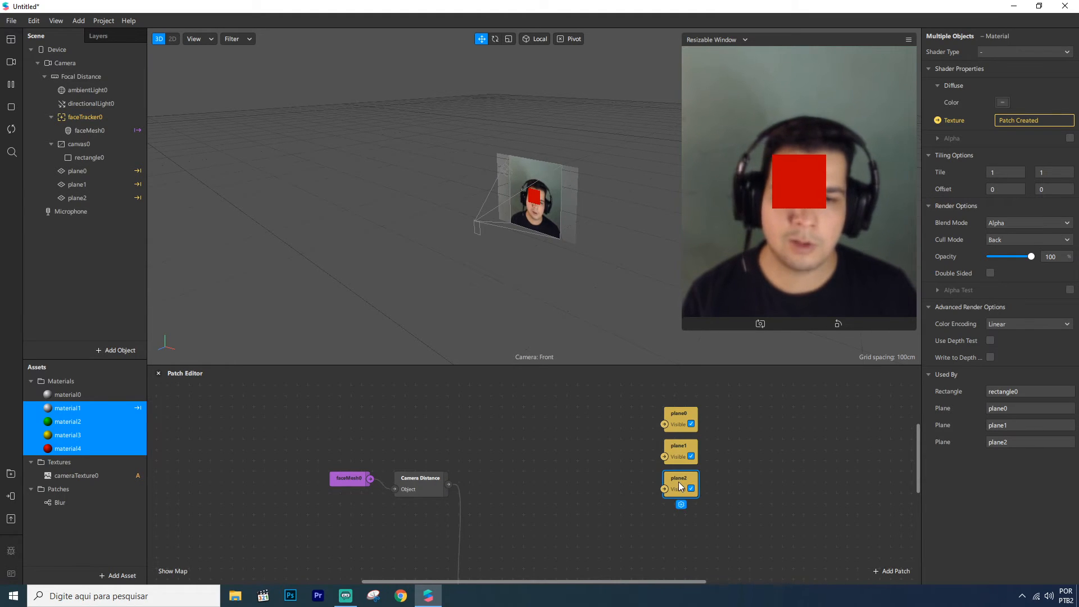
Add a Less Than patch fed by Camera Distance with second input 0.2 and connect it to plane2's Visible
right_click(555, 491)
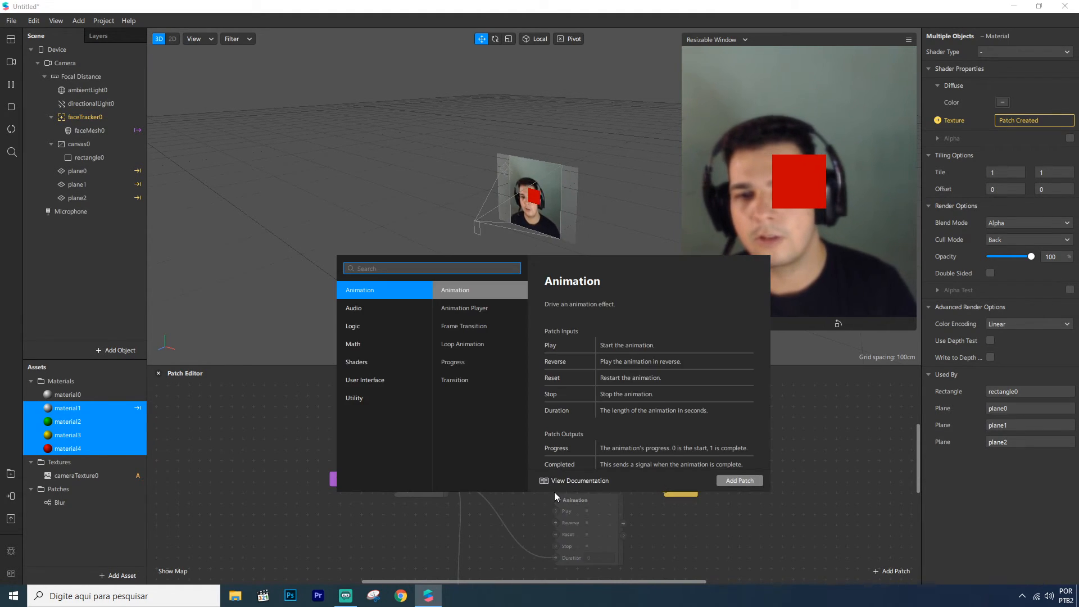
text(les)
key(Return)
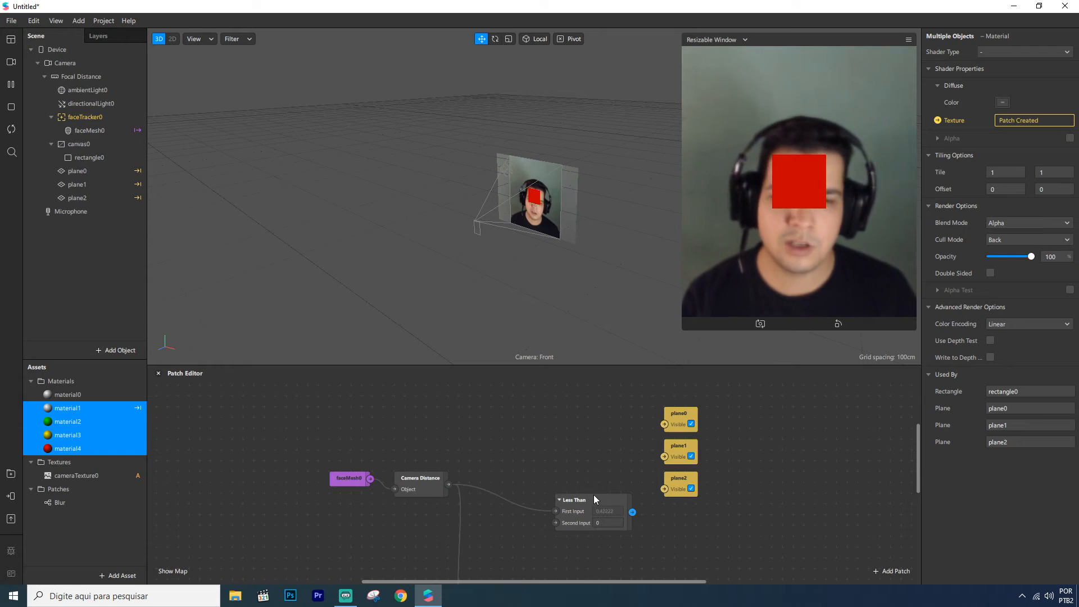
drag(592, 494, 562, 471)
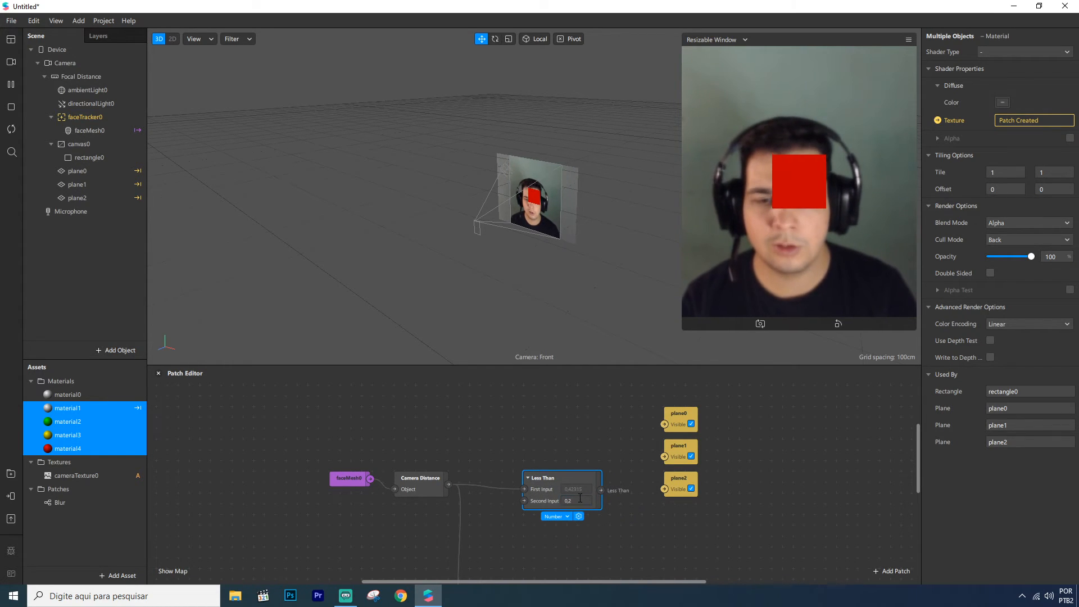
drag(601, 489, 664, 489)
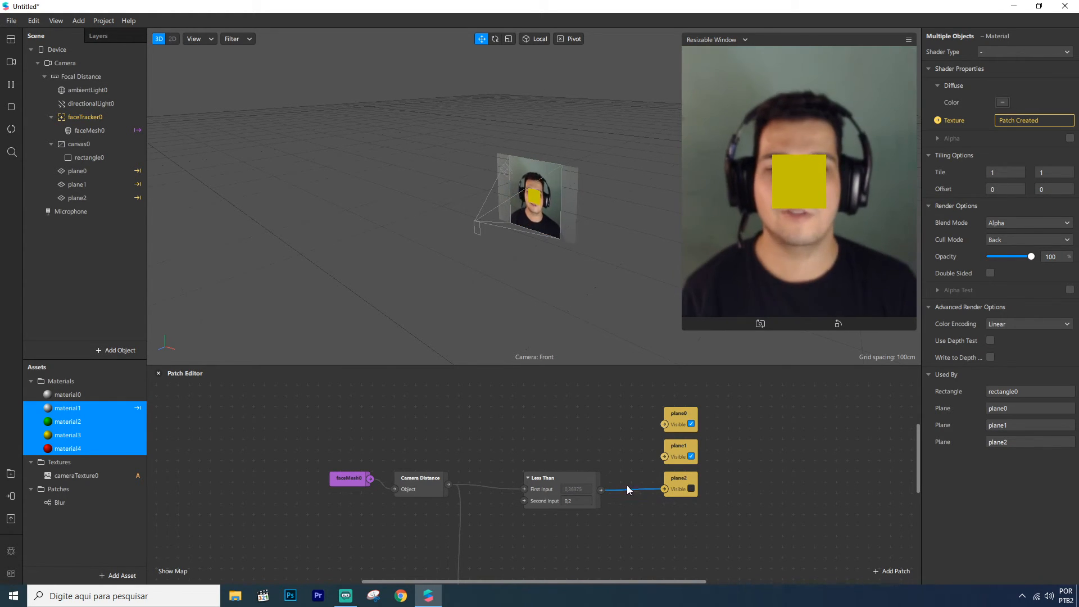
Add another Less Than patch from Camera Distance with second input 0.5, driving plane1's Visible
drag(546, 481, 534, 492)
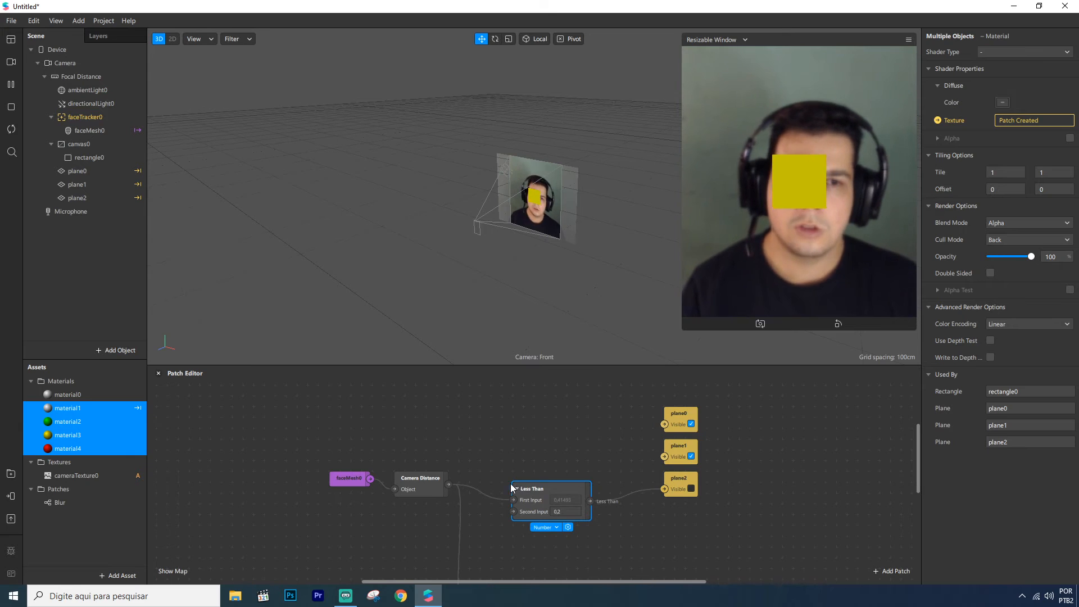
drag(448, 484, 663, 458)
text(less)
key(Return)
click(564, 458)
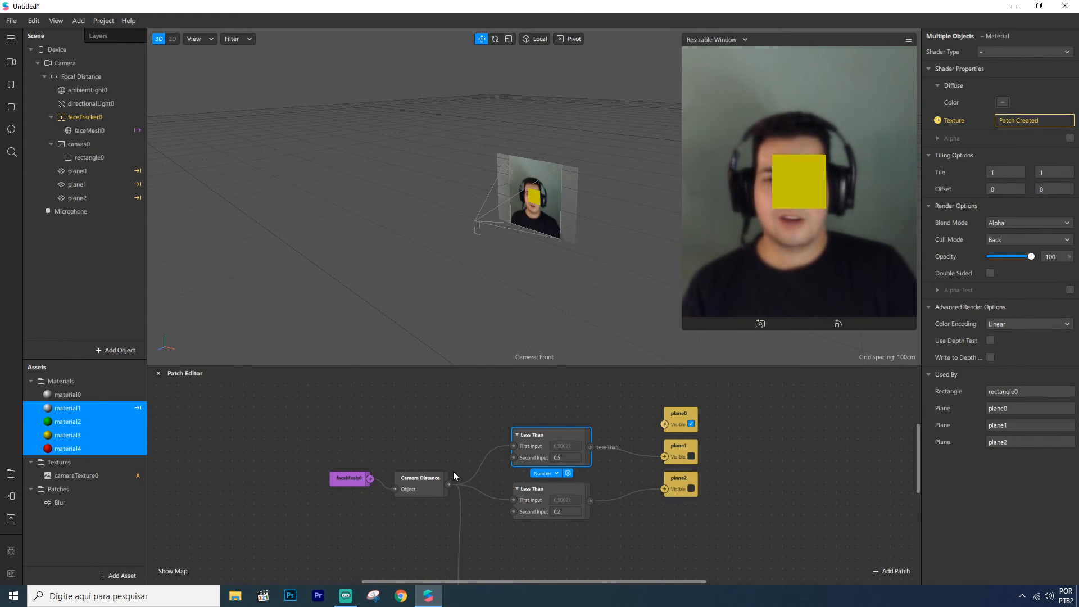
Add a Greater Than patch from Camera Distance, connect it to plane0's Visible, and set its second input to 0.5
drag(452, 487, 521, 397)
text(gre)
key(Down)
key(Down)
key(Up)
key(Return)
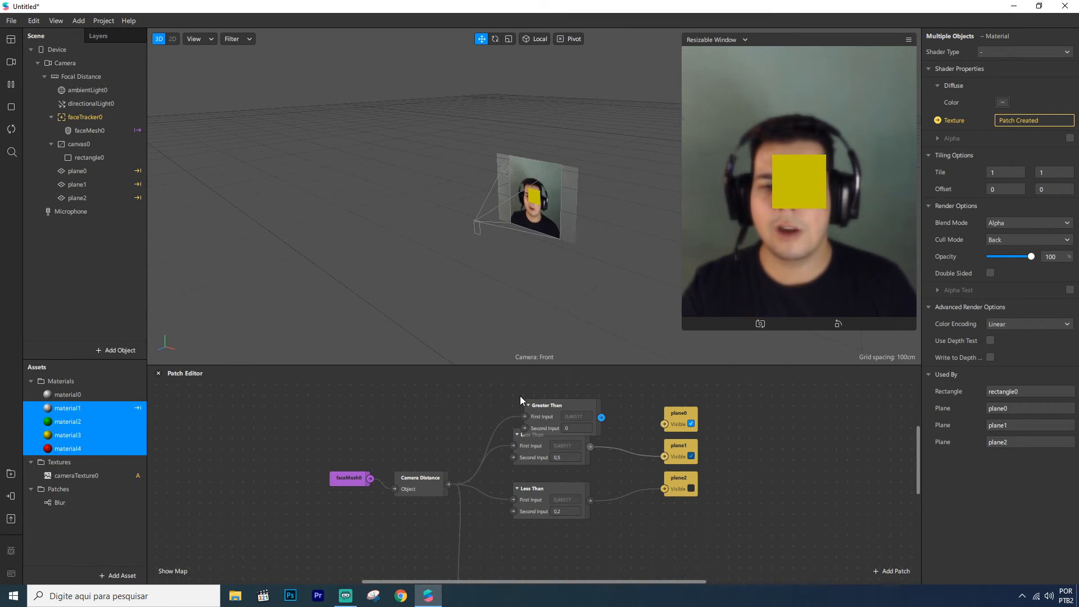
scroll(556, 439, up, 1)
drag(590, 432, 665, 453)
click(564, 443)
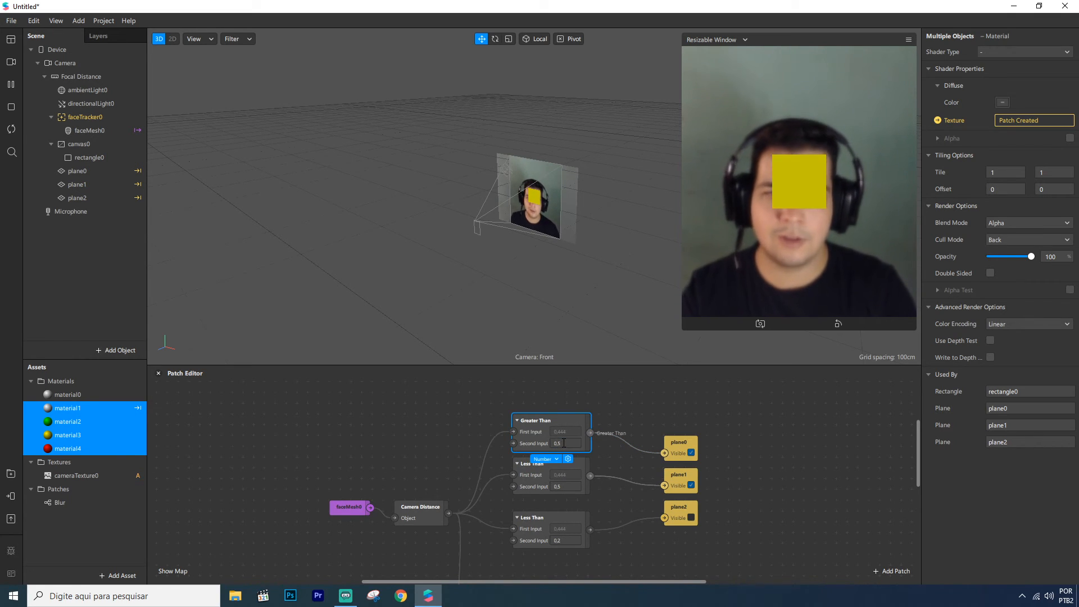
text(,5)
key(Return)
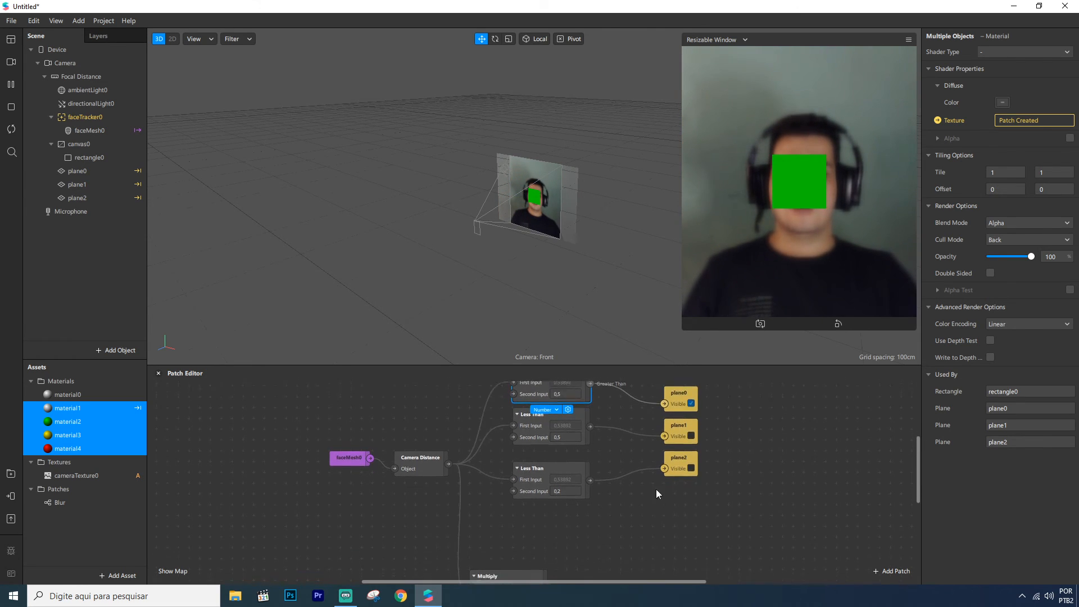
Examine the patch graph, from the Blur chain to the distance comparison and plane visibility patches
scroll(618, 501, down, 5)
scroll(524, 529, down, 1)
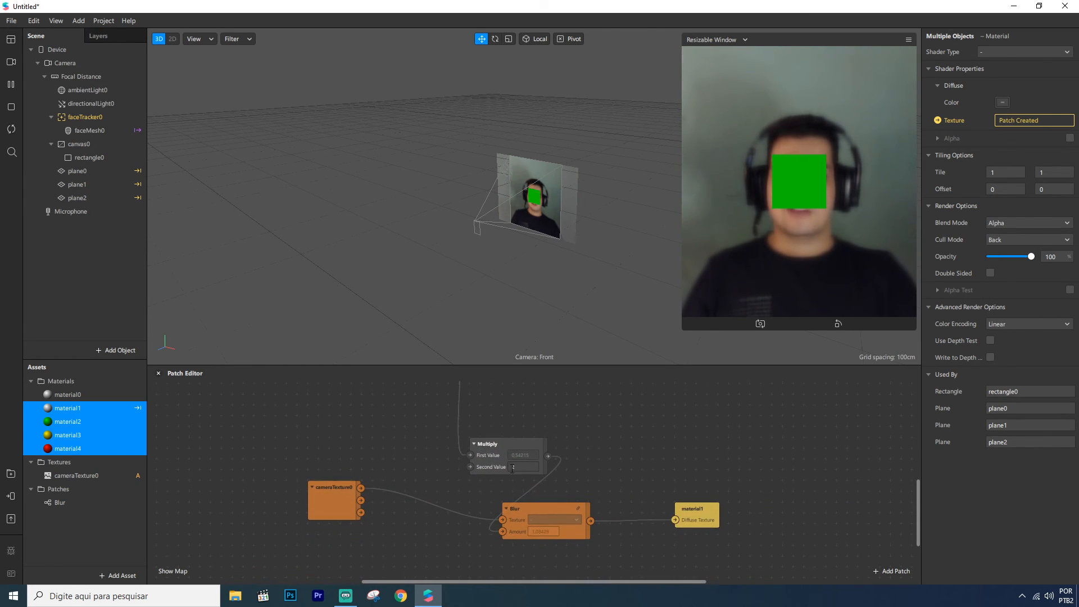
ctrl+scroll(544, 539, up, 5)
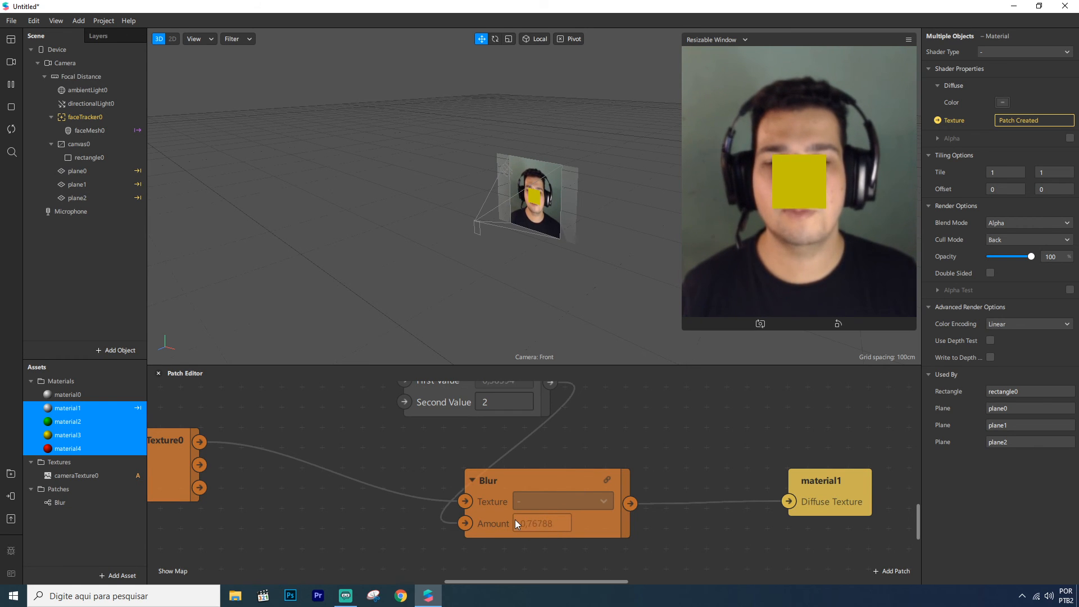
scroll(554, 509, up, 10)
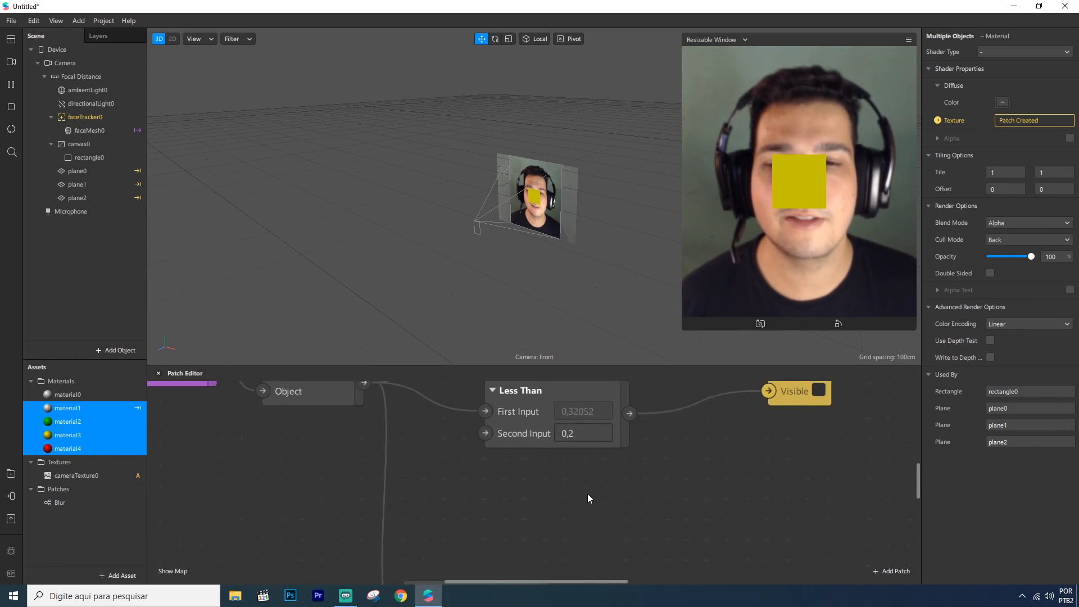
scroll(594, 495, down, 5)
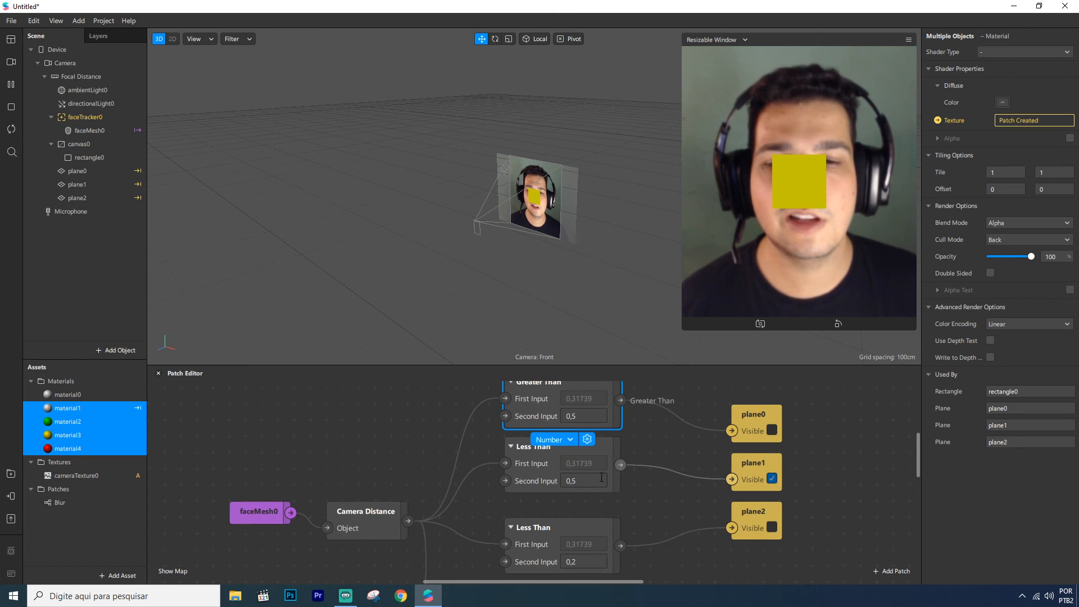